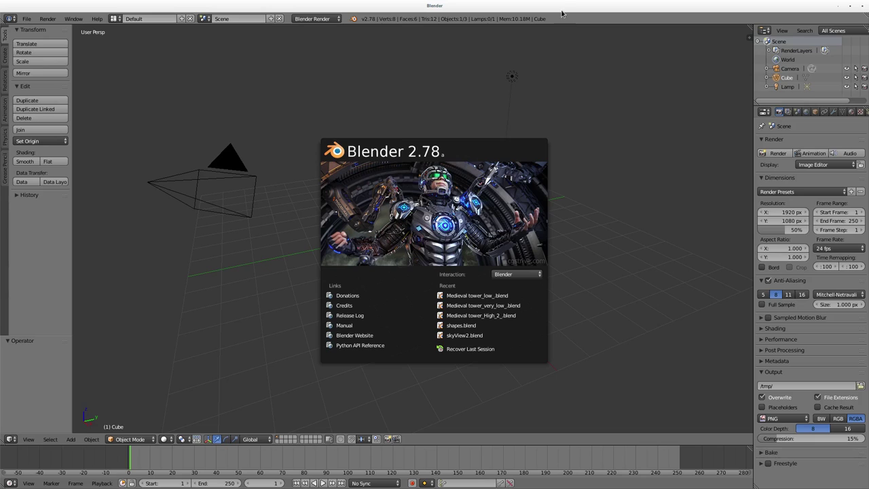
Step: Set the scene frame rate to 30 fps
click(537, 109)
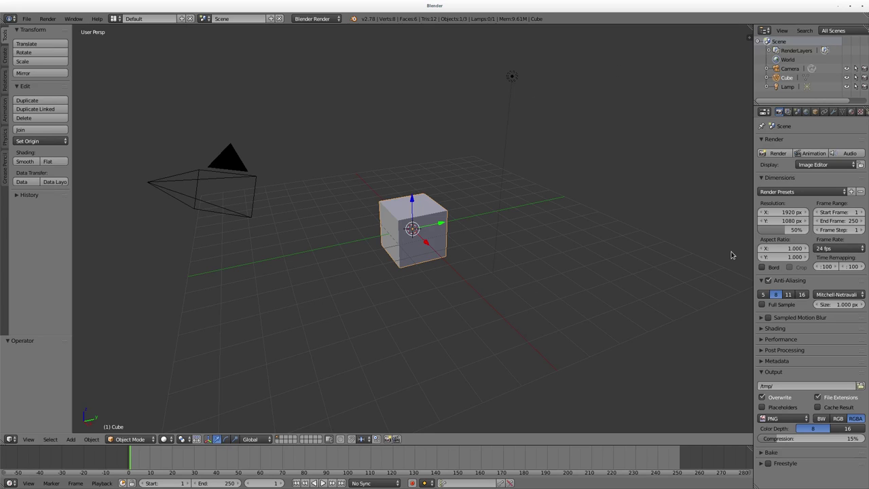
click(839, 245)
click(832, 294)
Step: Switch to the front view and align the camera to it
key(KP_1)
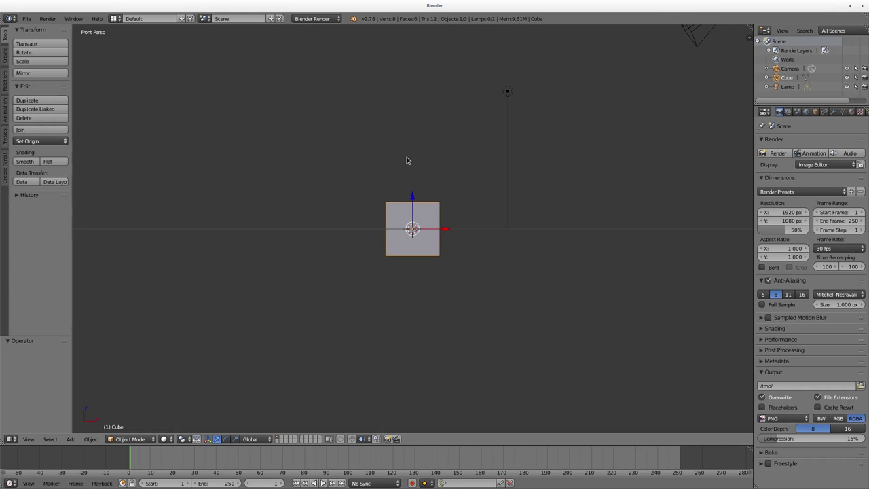
key(ctrl+alt+KP_0)
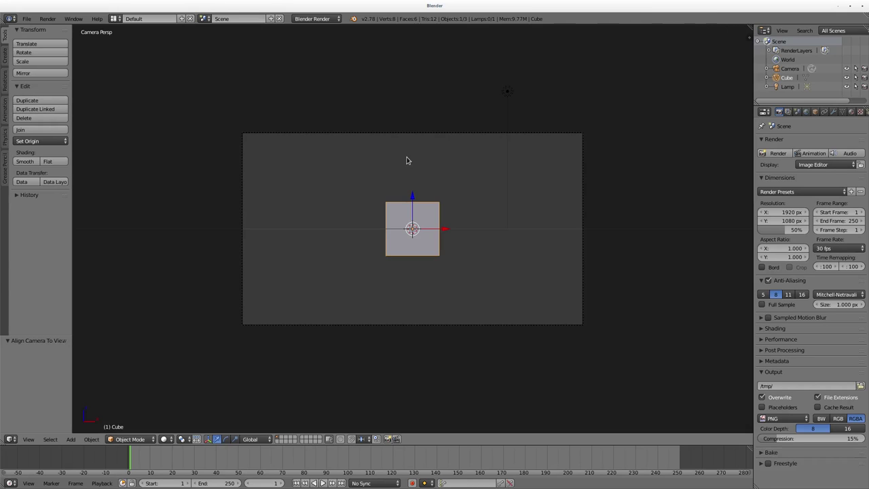
click(115, 19)
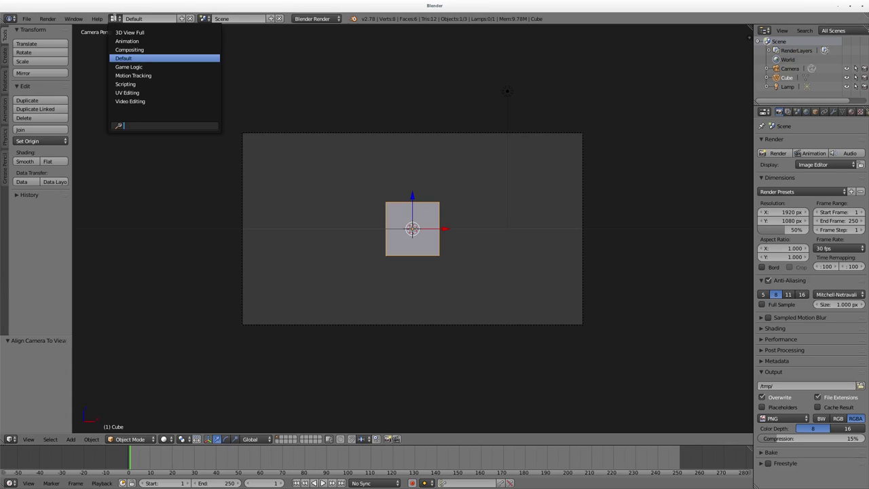
Step: In the Motion Tracking layout, load MVI_6172.MOV from the overlay2 folder into the clip editor
click(142, 75)
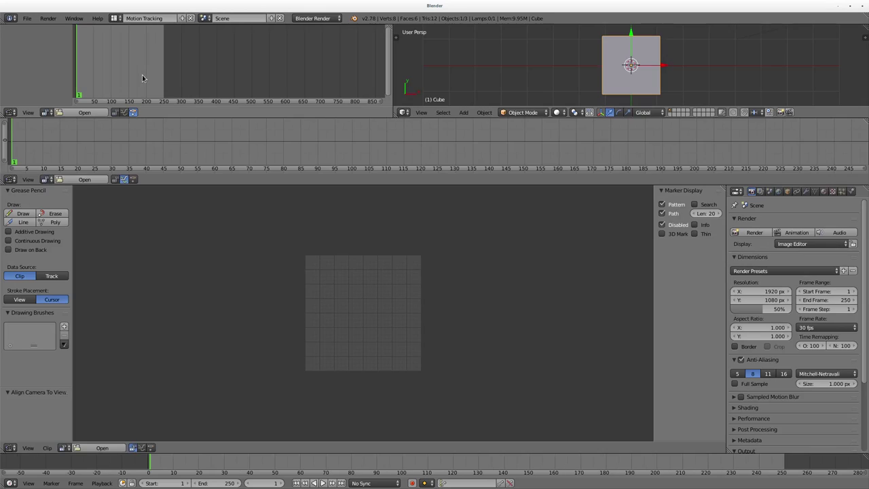
click(99, 449)
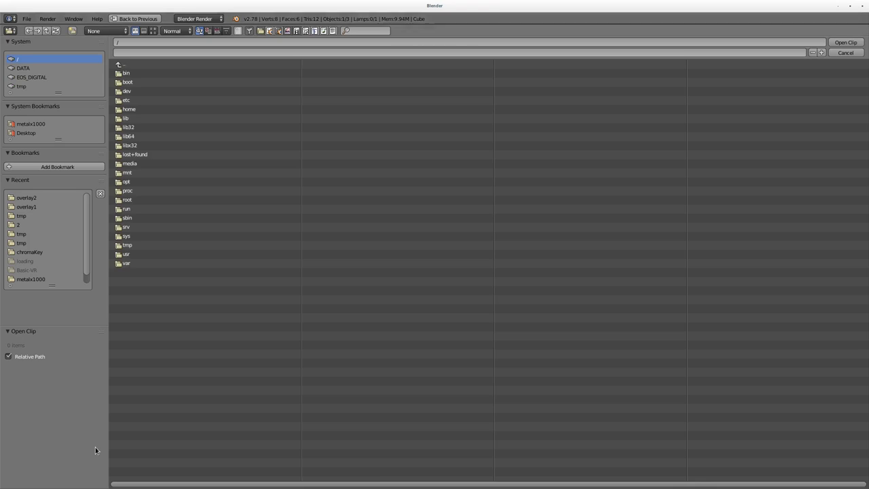
click(29, 197)
click(142, 73)
click(845, 42)
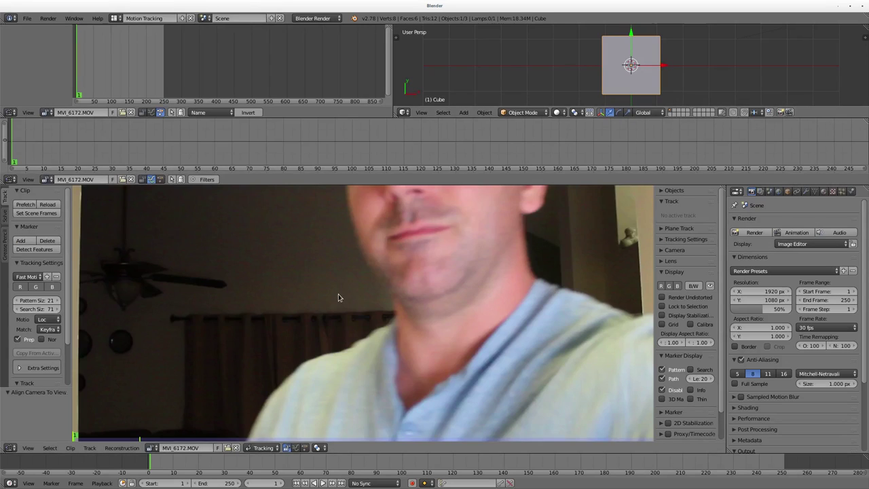
Step: Prefetch the MVI_6172.MOV frames into memory
scroll(366, 293, down, 8)
scroll(393, 293, up, 4)
scroll(392, 294, down, 1)
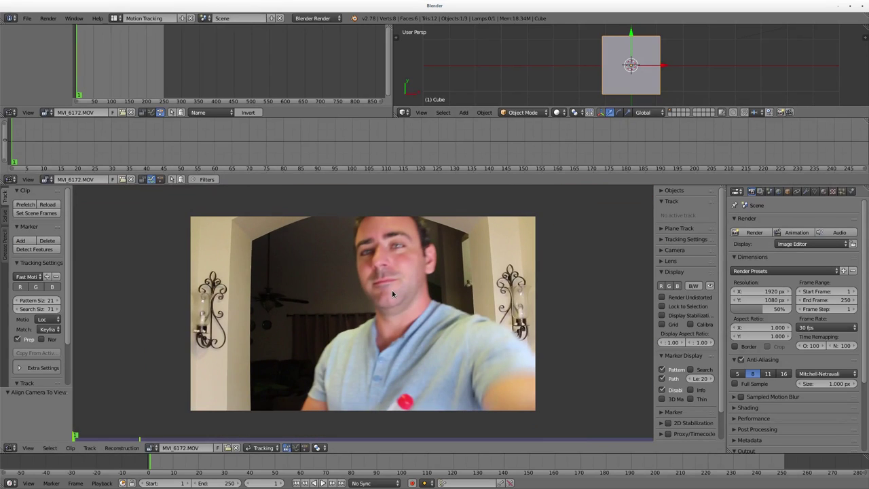
click(30, 205)
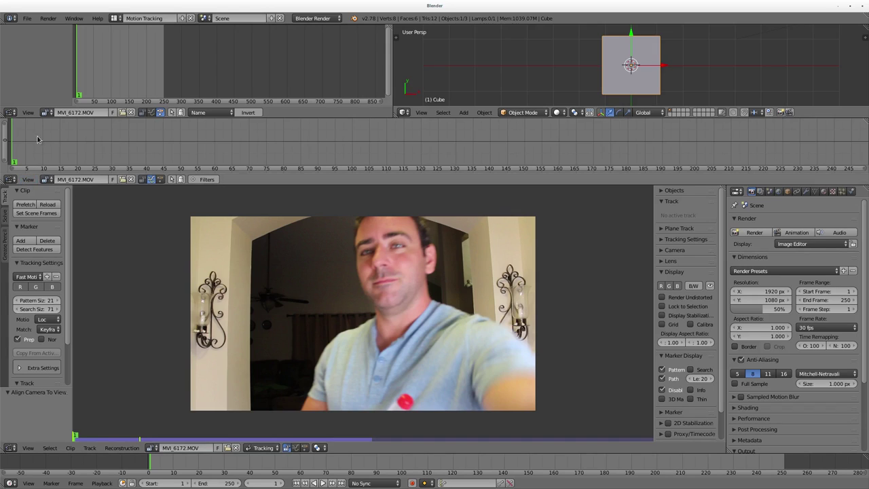
Step: In User Preferences > System, set the Sequencer/Clip Editor Memory Cache Limit to 3000
click(27, 18)
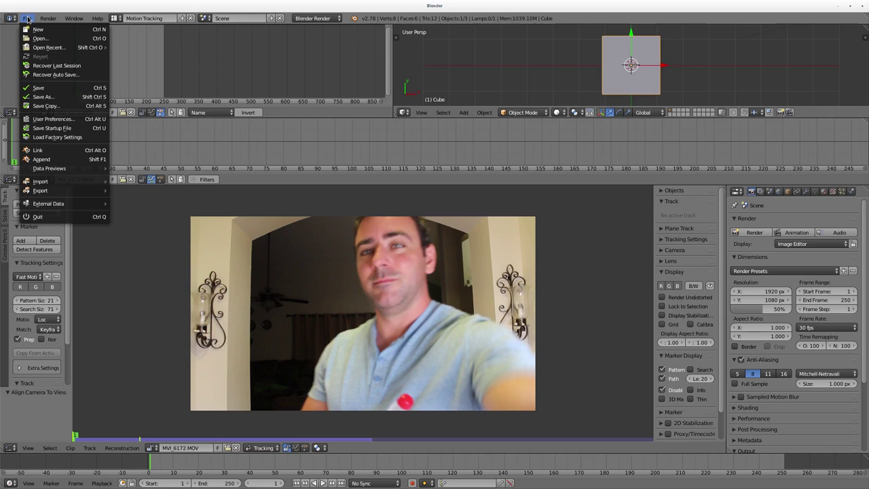
click(53, 119)
drag(62, 6, 123, 54)
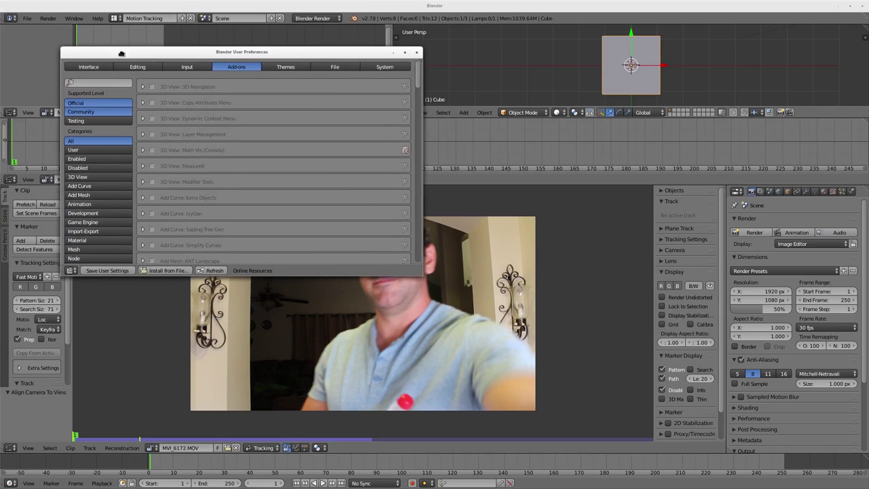
click(377, 70)
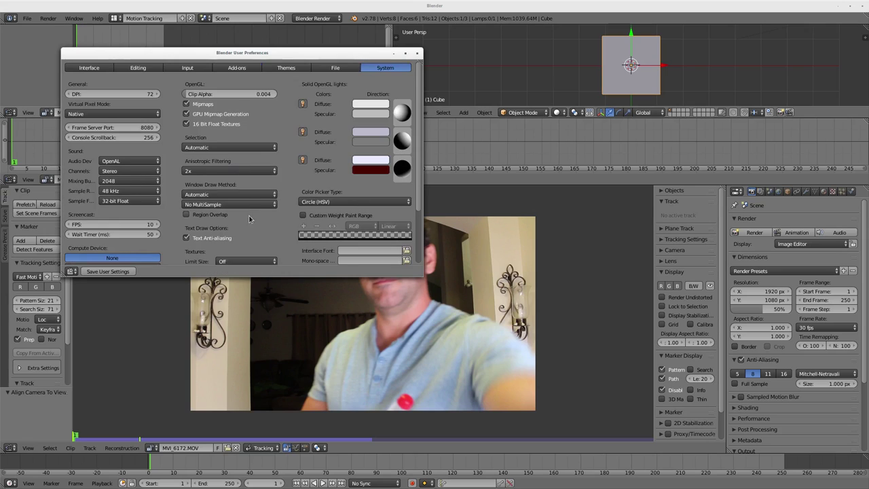
scroll(271, 217, down, 3)
click(255, 257)
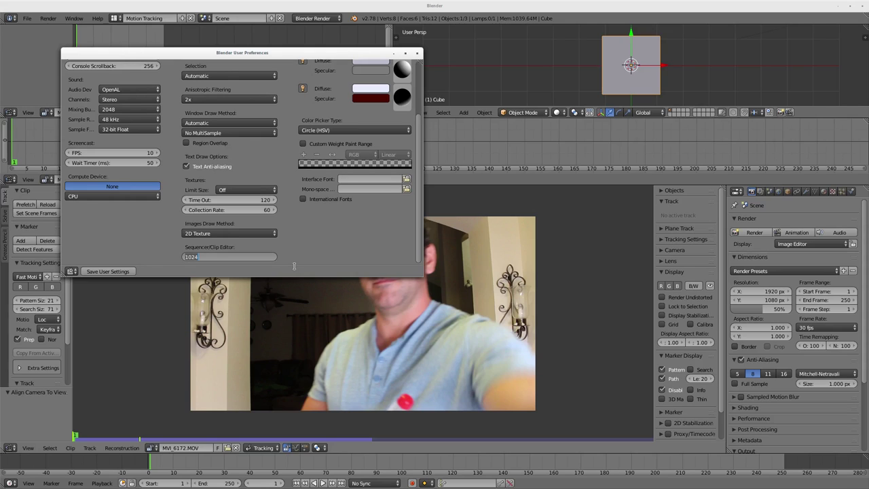
text(3000)
key(Return)
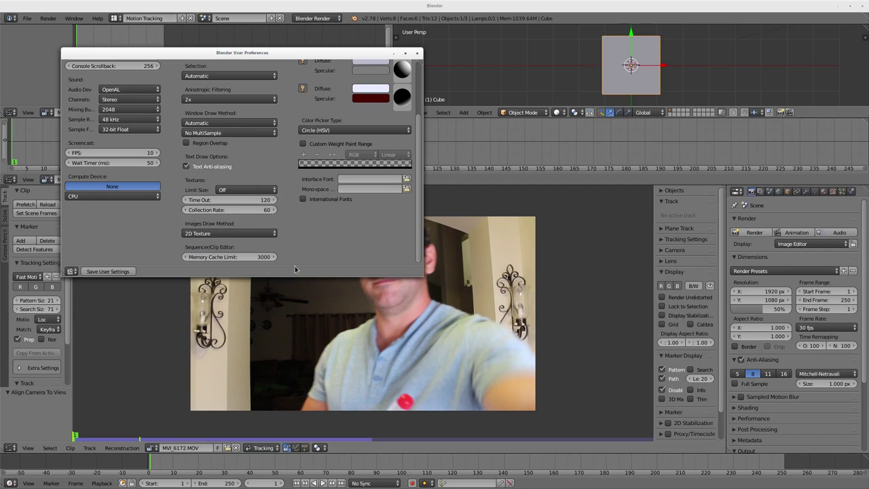
click(418, 54)
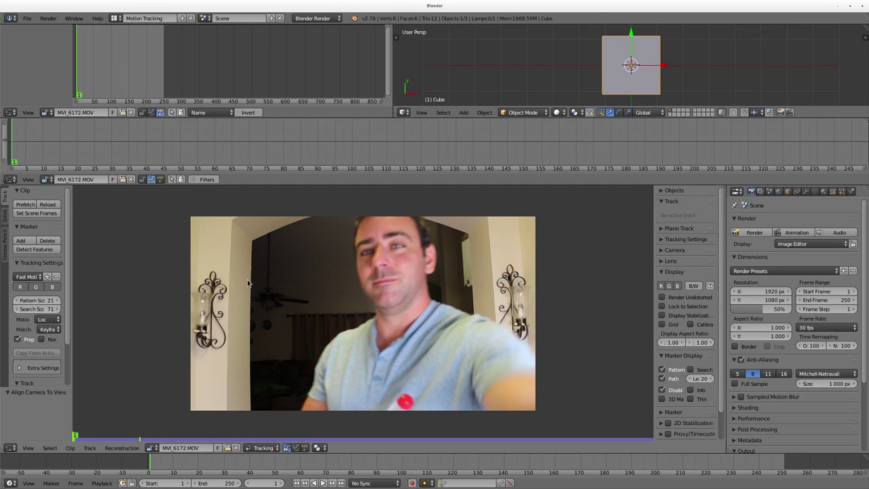
Step: Play through the clip and set the scene start frame to 30
key(alt+a)
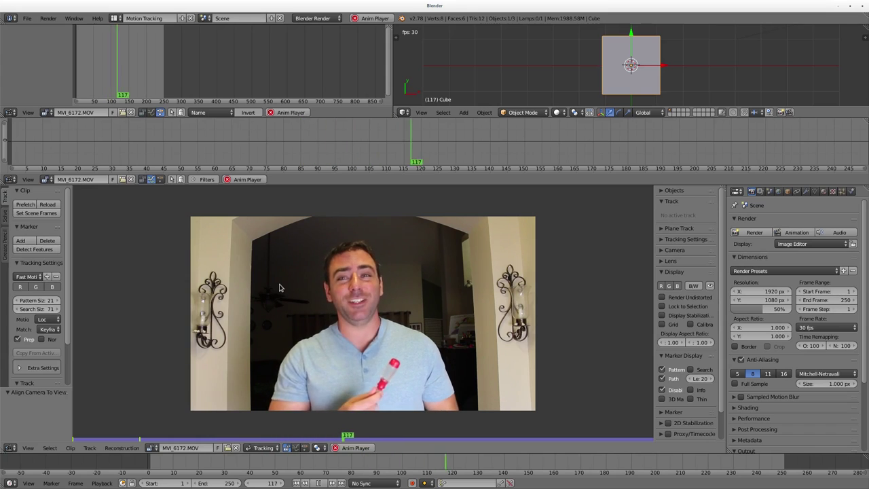
key(Escape)
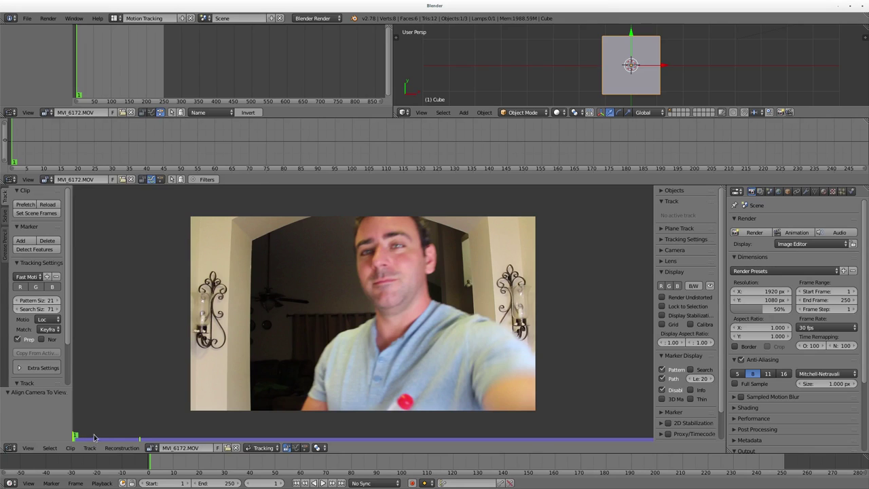
key(alt+a)
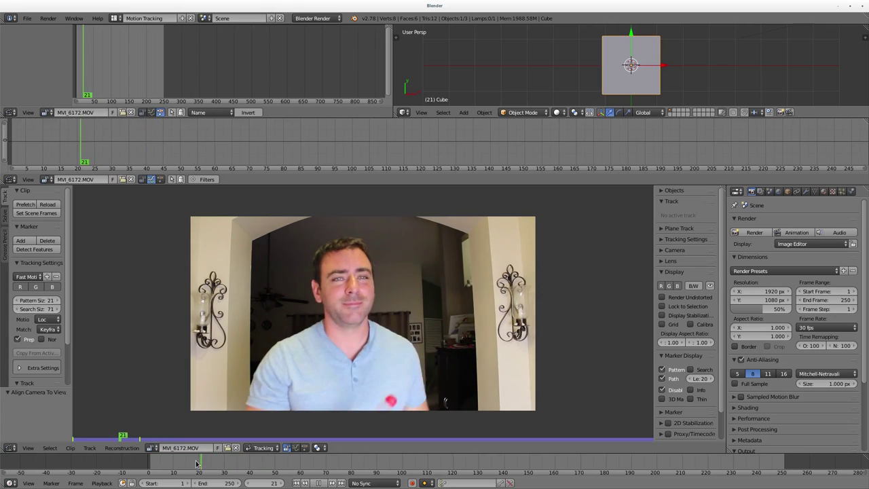
key(alt+a)
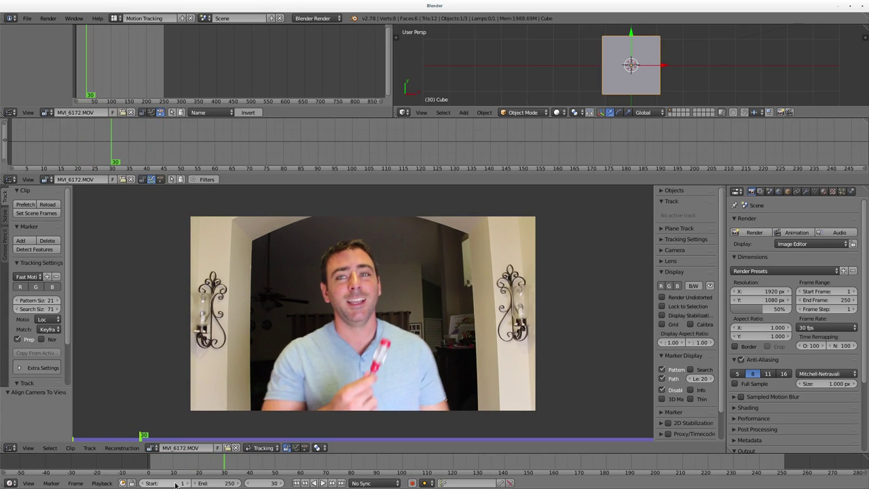
click(177, 483)
text(30)
key(Return)
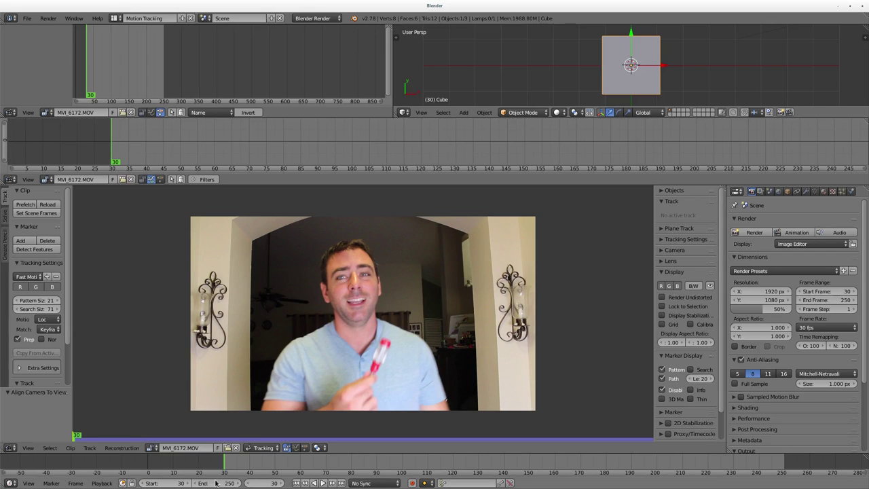
Step: Review the clip's ending and set the scene end frame to 330
click(789, 464)
key(alt+a)
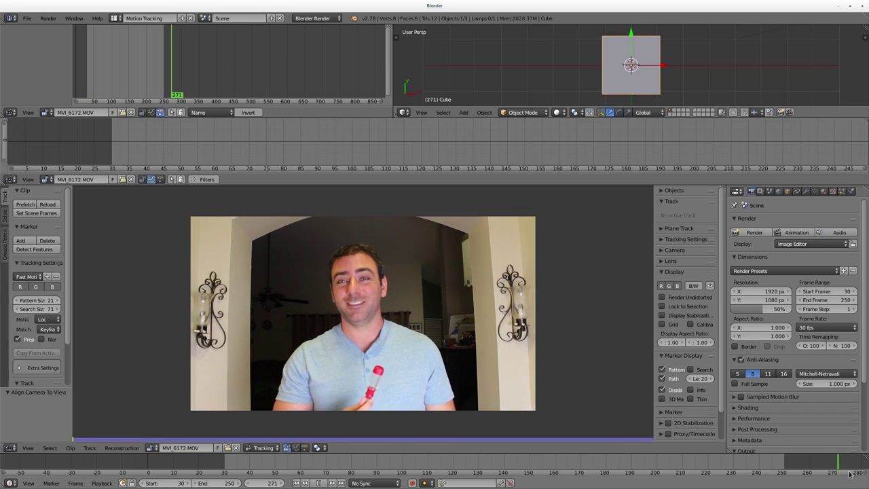
scroll(815, 466, down, 2)
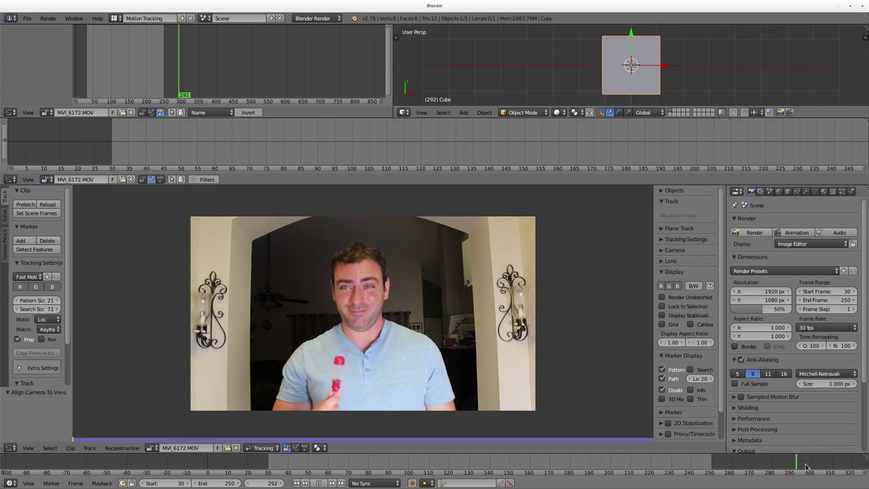
scroll(839, 462, down, 2)
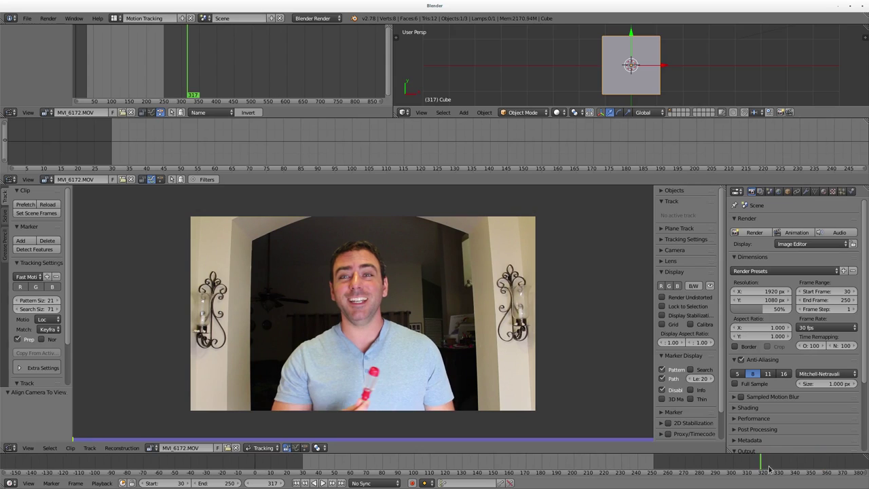
drag(783, 465, 781, 465)
click(222, 481)
text(330)
key(Return)
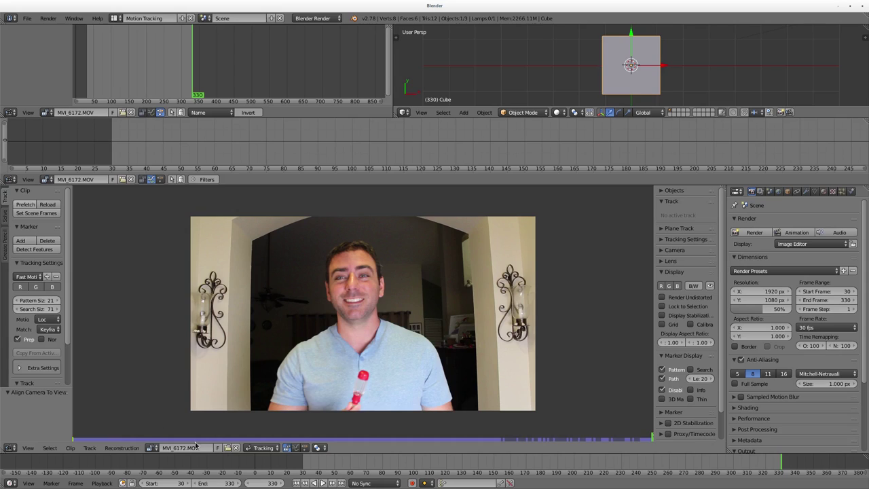
Step: At frame 30, place an enlarged tracking marker on the red screwdriver tip
click(303, 464)
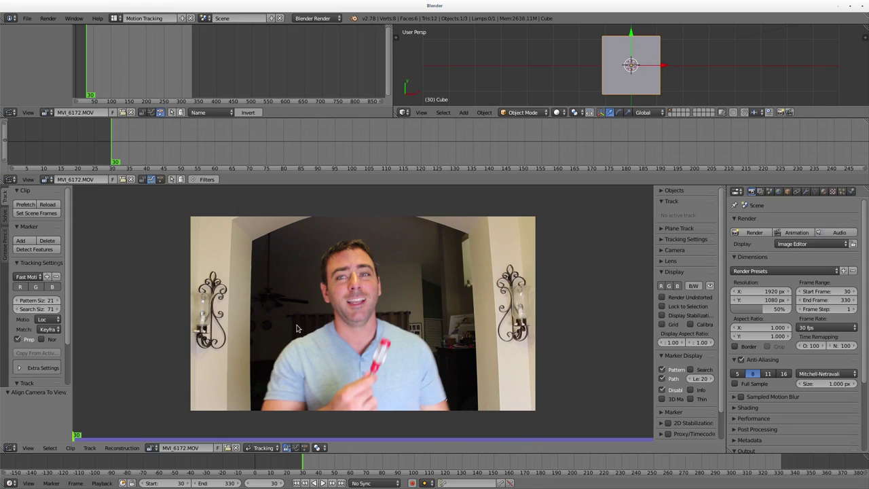
key(shift+alt+a)
key(Escape)
ctrl+click(384, 345)
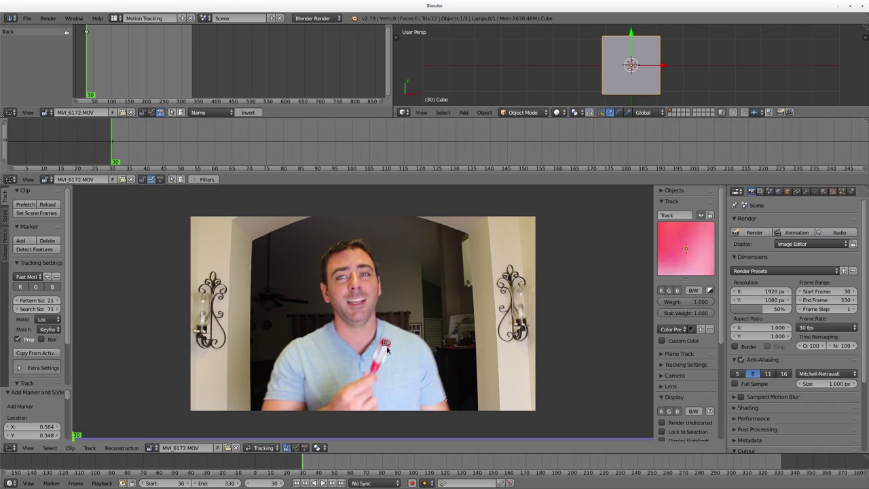
key(s)
click(385, 363)
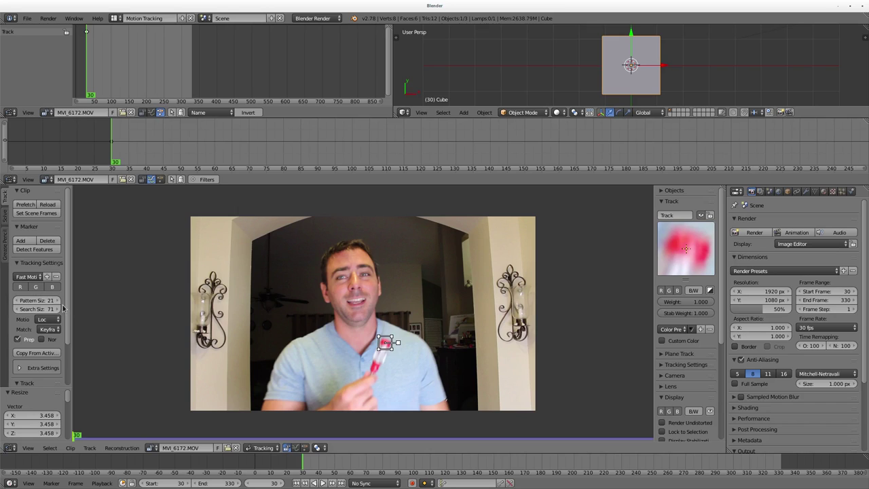
Step: Set tracking to match the previous frame and keep the Fast Motion preset
drag(71, 306, 127, 306)
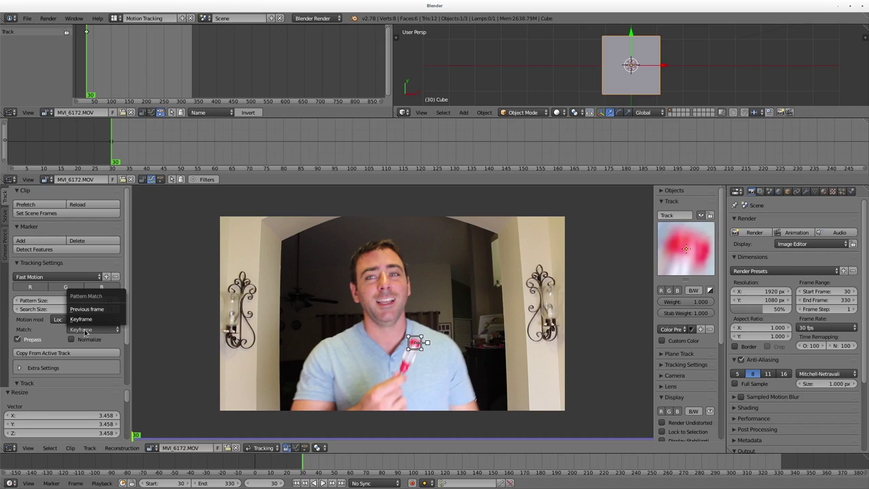
click(87, 308)
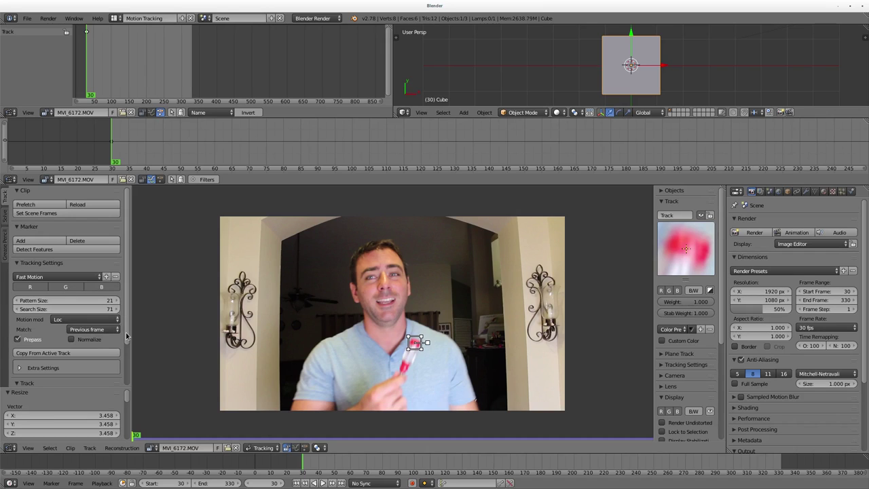
mouse_move(127, 335)
mouse_down()
mouse_move(126, 377)
mouse_move(127, 346)
mouse_up()
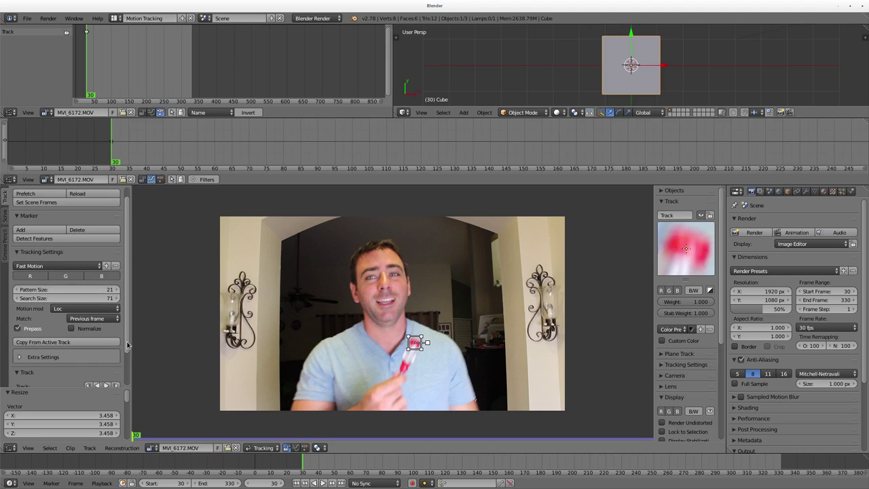
click(58, 266)
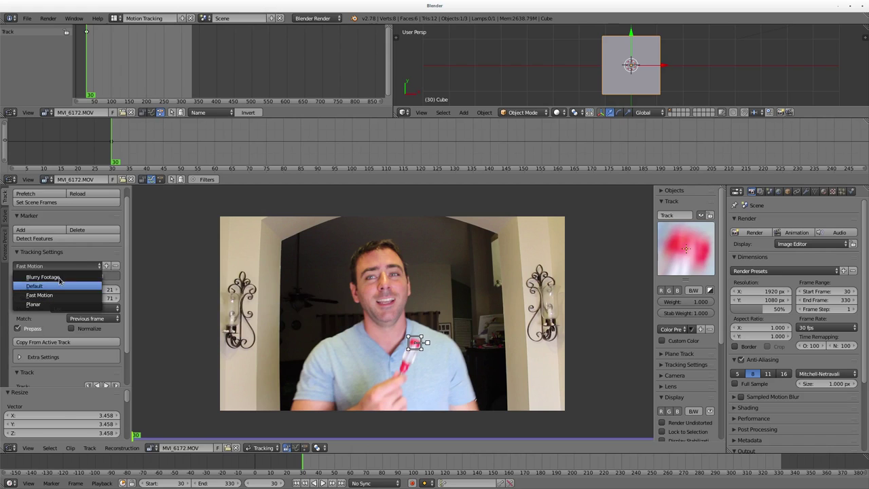
click(84, 254)
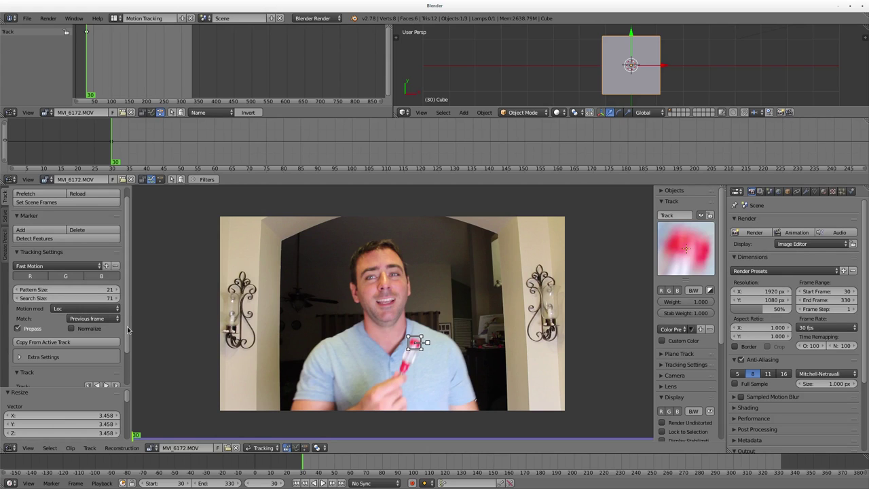
scroll(125, 346, down, 2)
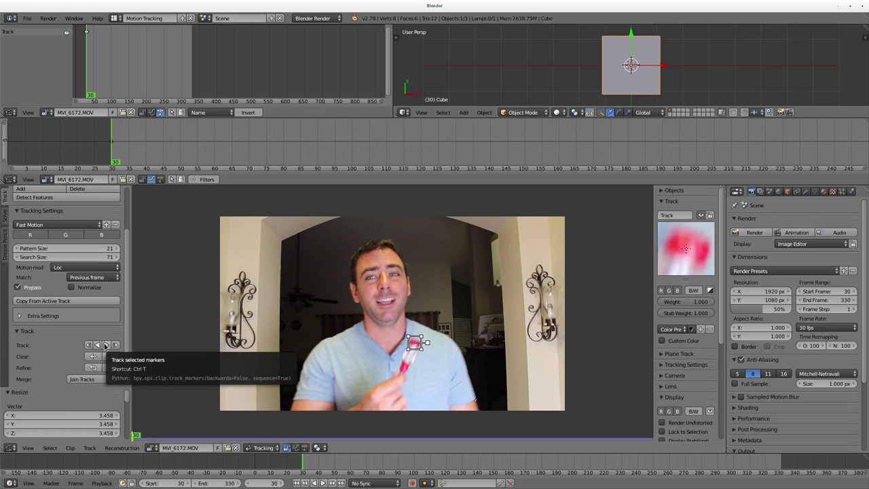
Step: Track the marker forward to frame 330, re-placing it on the red tip when lost, then play back
click(105, 346)
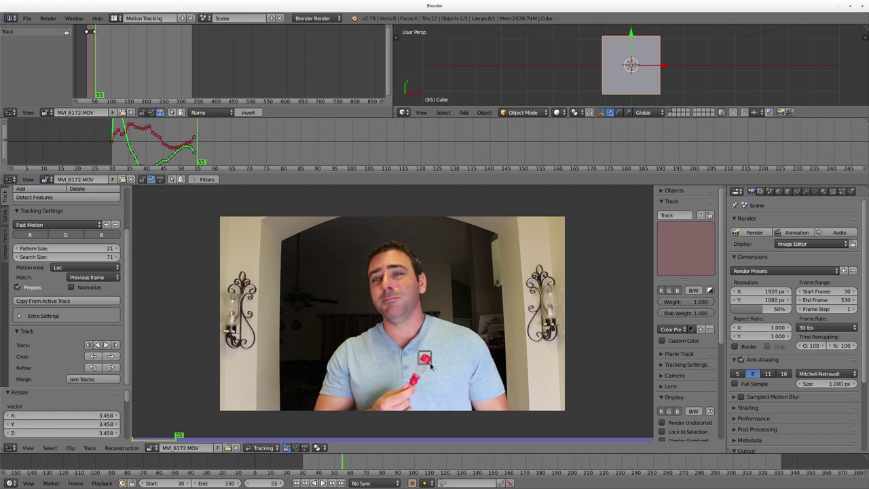
right_drag(429, 366, 427, 366)
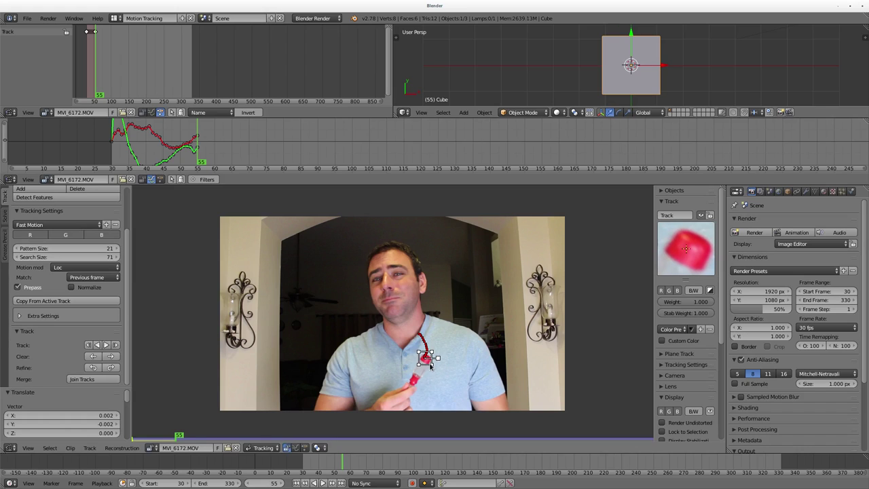
key(ctrl+t)
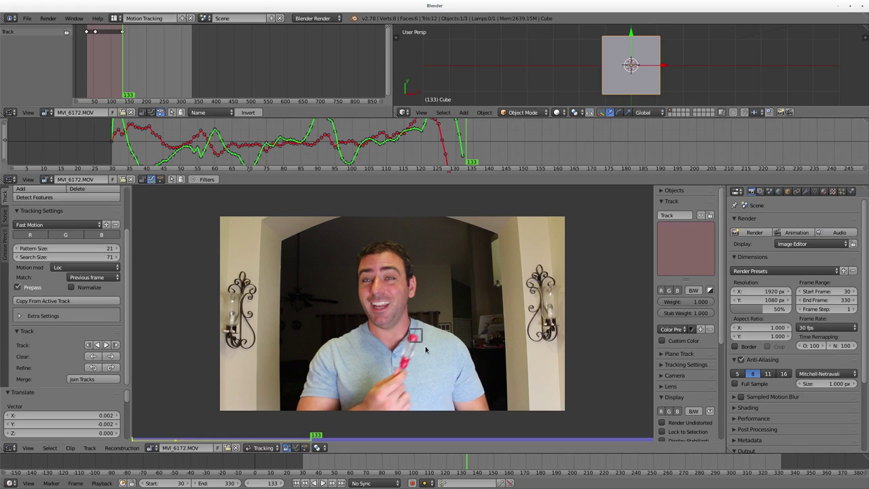
right_drag(423, 346, 423, 353)
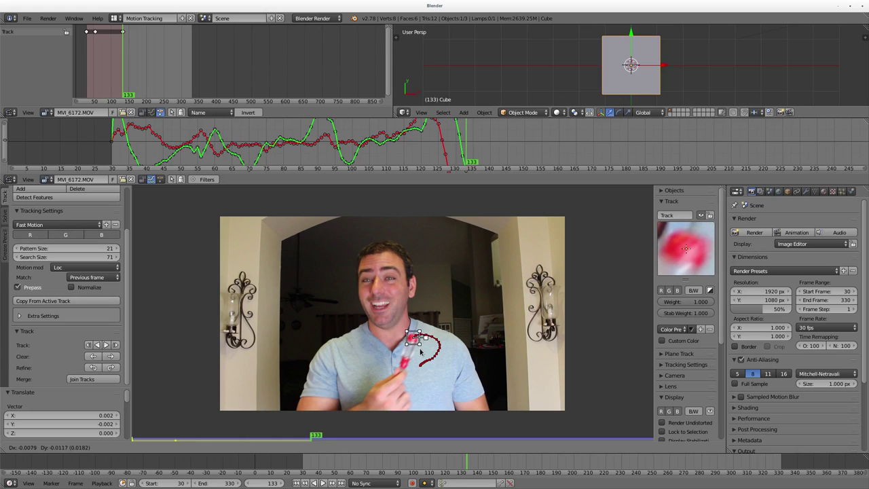
key(ctrl+t)
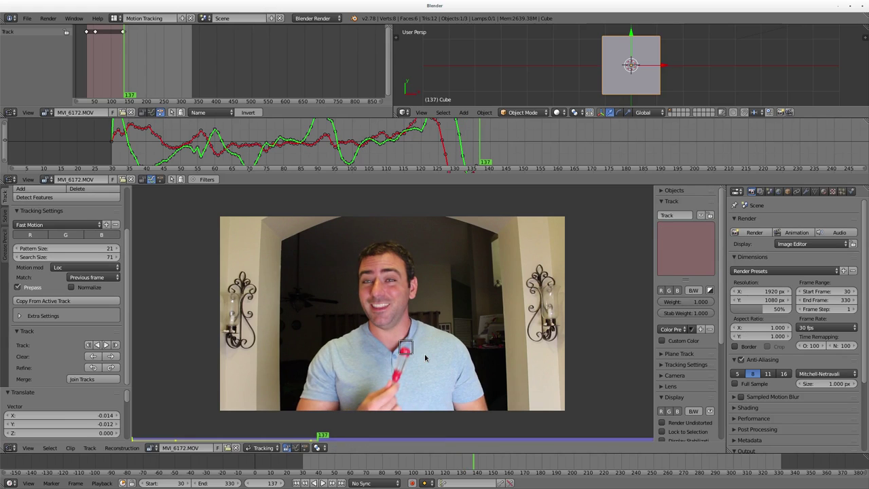
right_drag(424, 353, 423, 362)
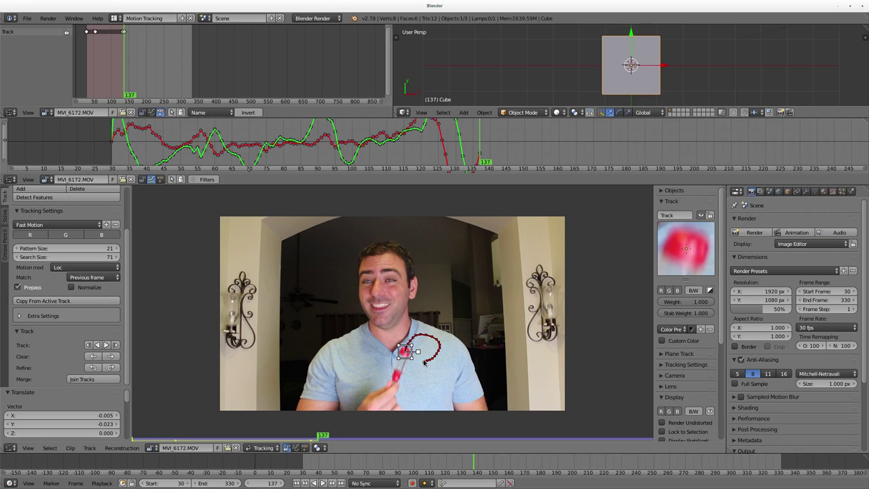
key(ctrl+t)
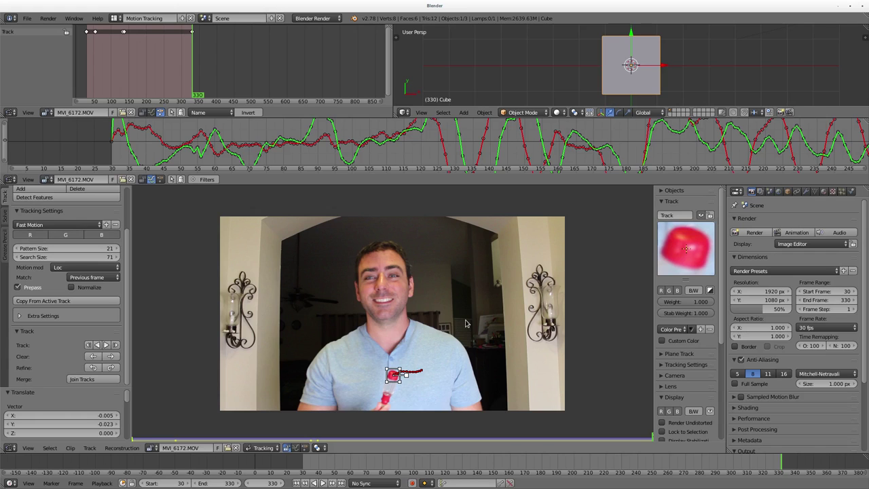
key(alt+a)
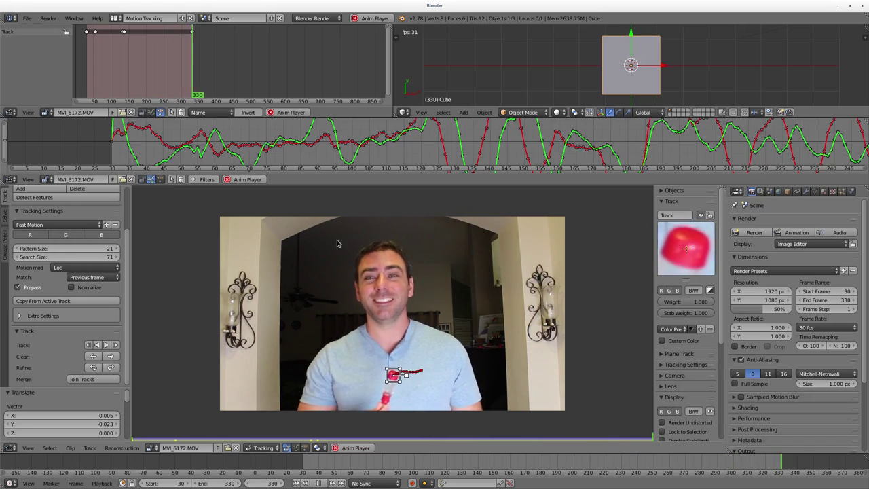
Step: Delete the default cube and use Solve > Geometry > Link Empty to Track on the tip track
key(x)
click(601, 53)
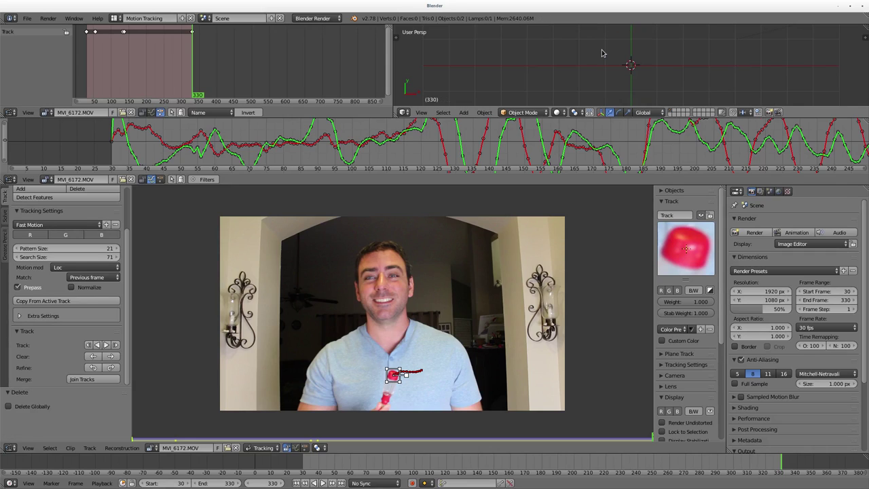
click(5, 215)
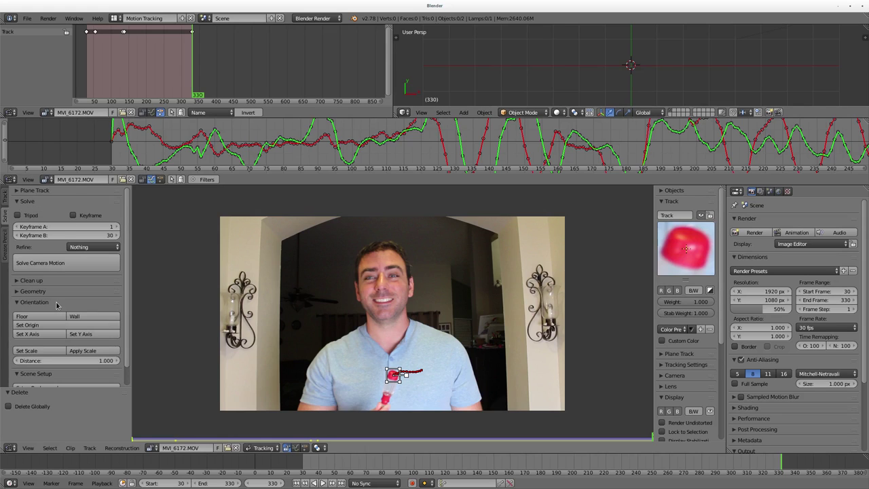
scroll(62, 305, down, 1)
click(34, 271)
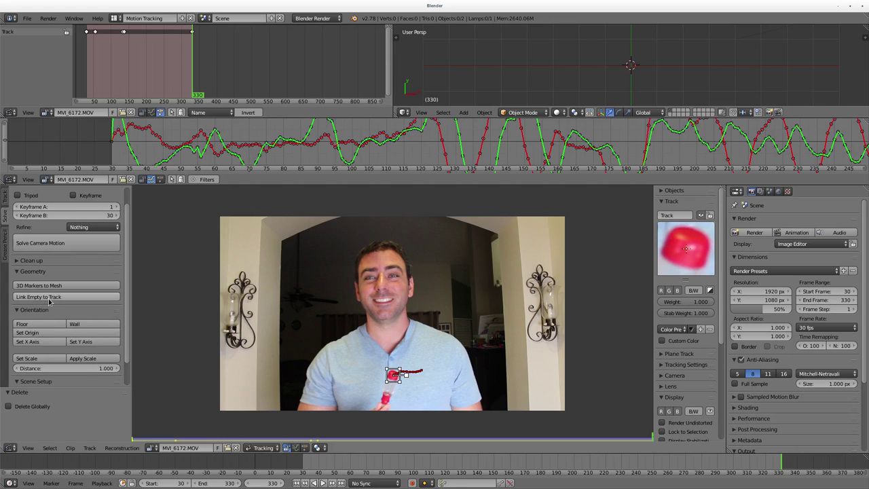
click(38, 298)
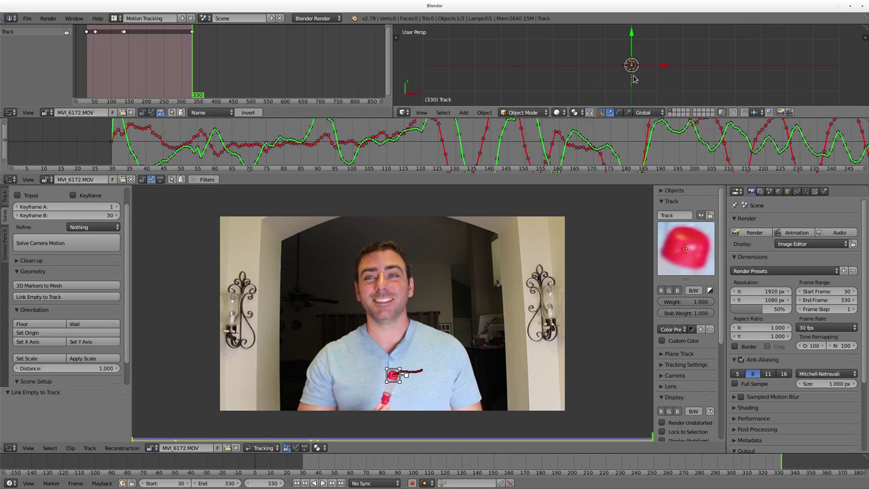
click(114, 18)
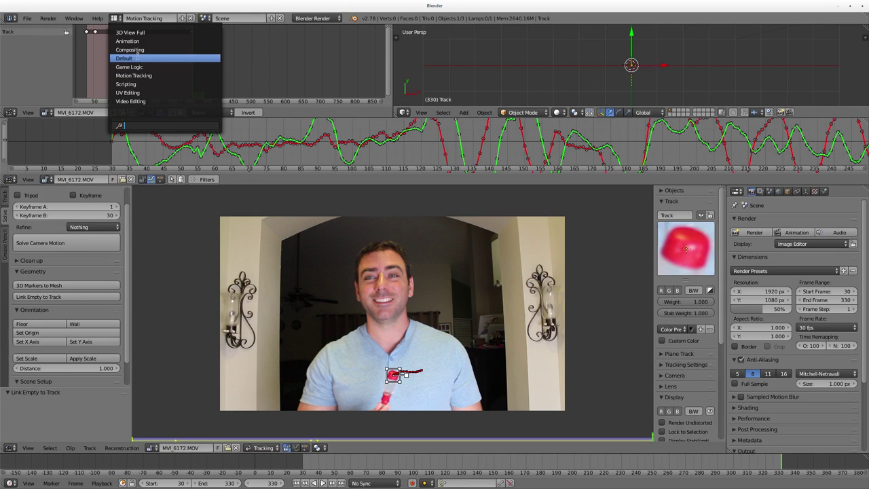
Step: Switch to the Default layout and play the animation to watch the empty move
click(131, 57)
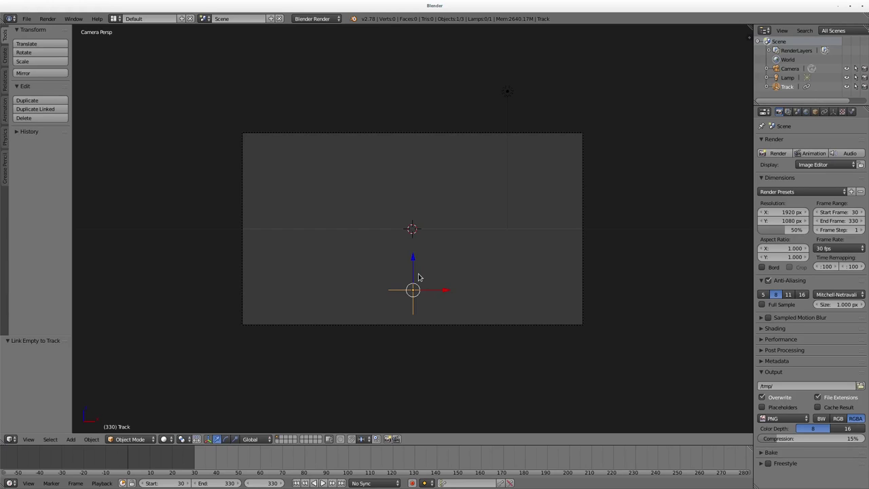
key(alt+a)
key(Escape)
Step: Add MVI_6172.MOV as a Movie Clip background image with Camera Clip unchecked, then play
key(n)
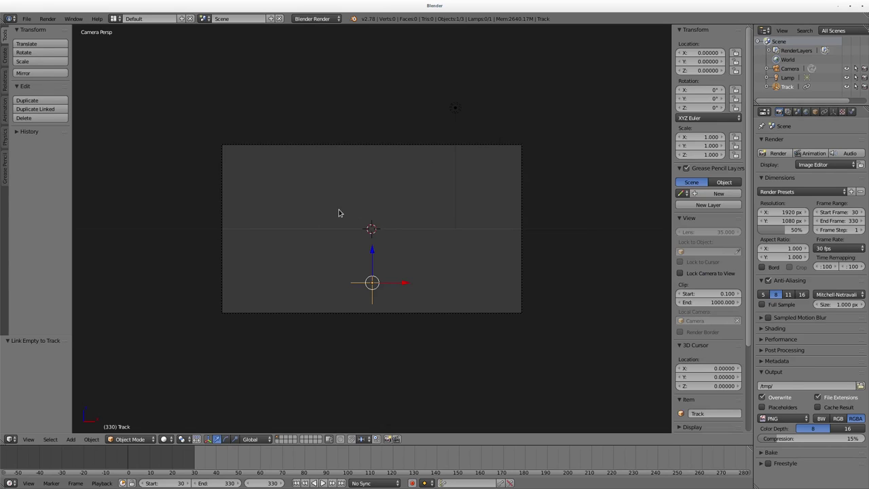
scroll(711, 313, down, 5)
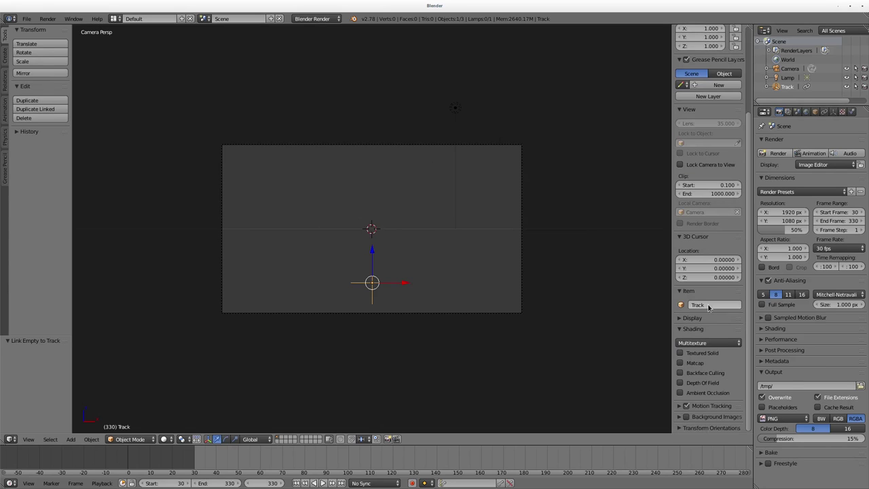
click(694, 417)
scroll(694, 407, down, 1)
click(692, 401)
click(707, 414)
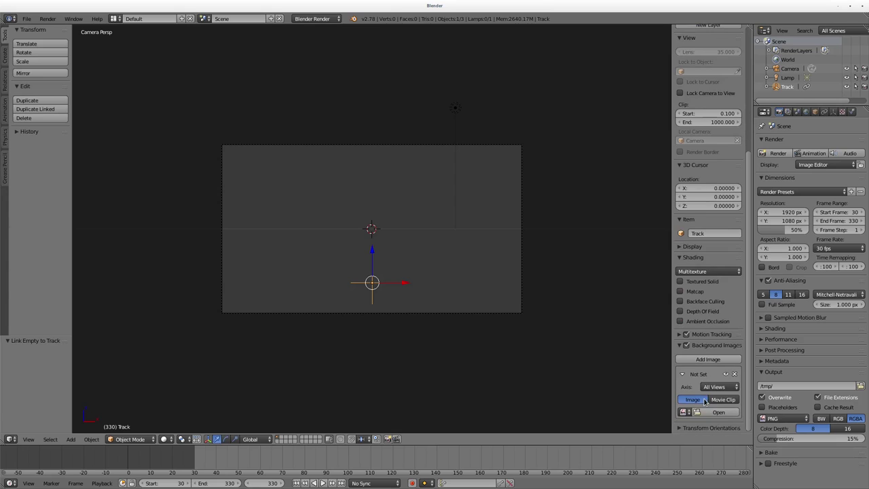
click(724, 401)
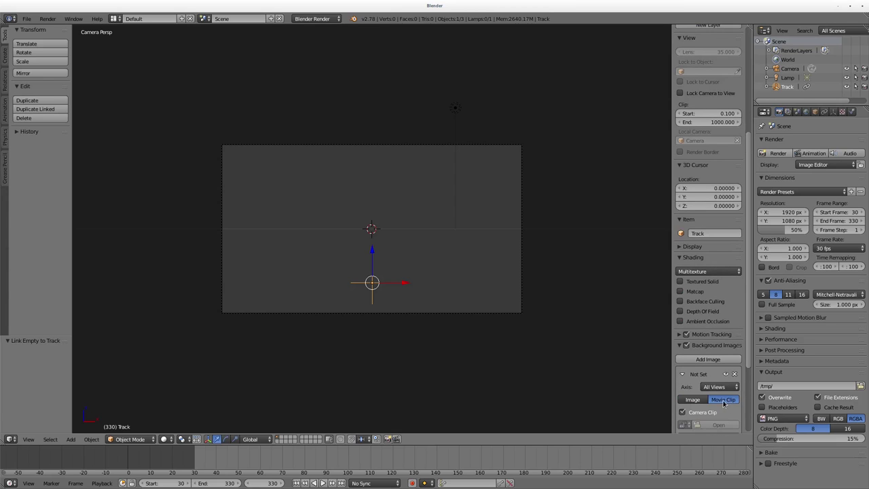
scroll(691, 385, down, 2)
click(683, 376)
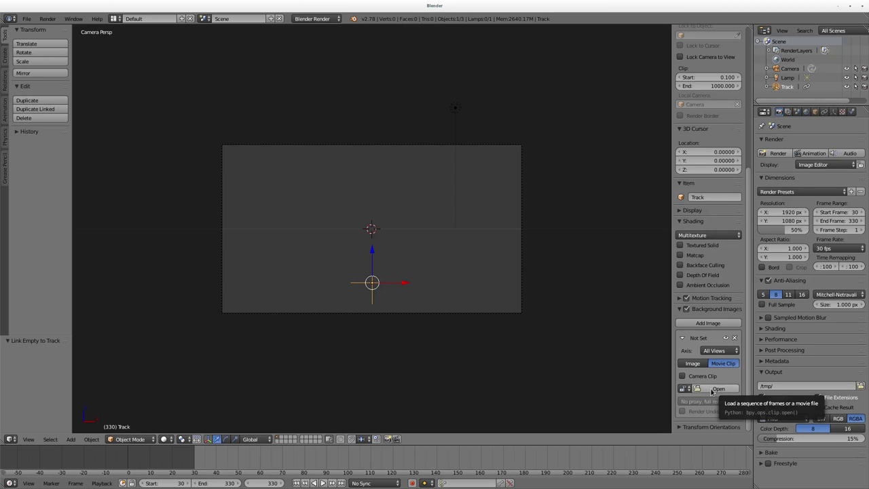
click(682, 389)
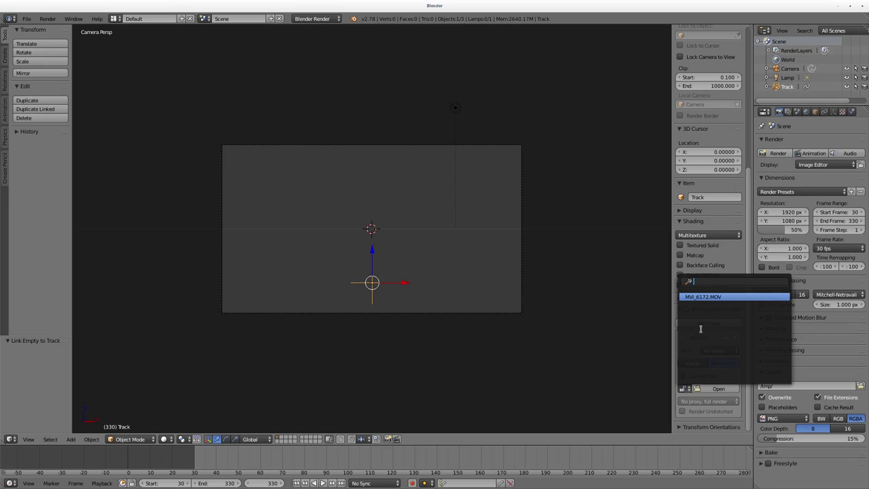
click(705, 296)
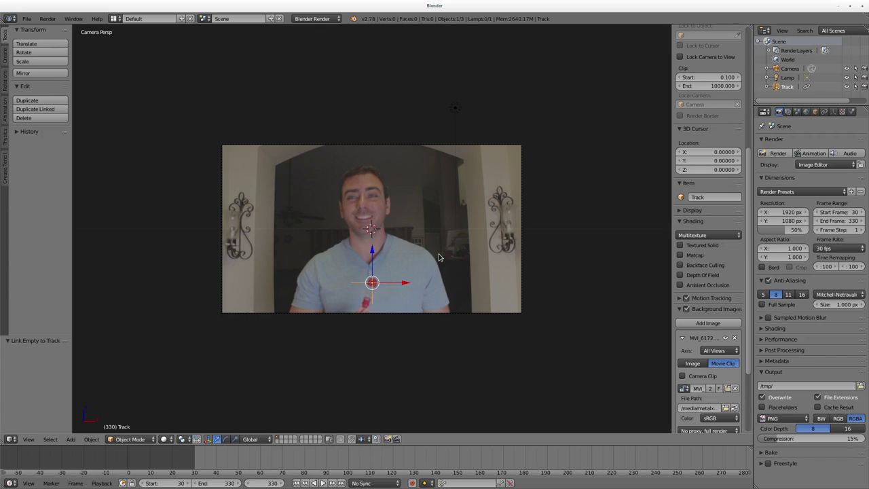
key(alt+a)
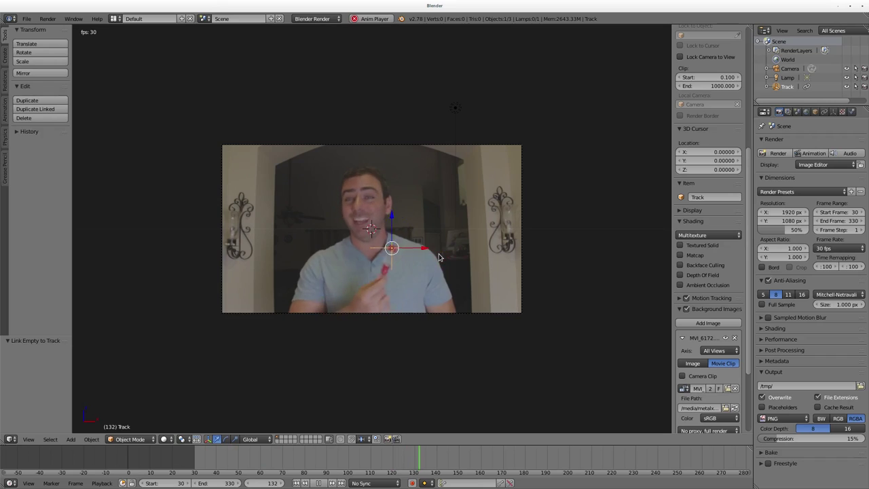
Step: Add a text object and rotate it 90° on X to face the camera
key(Escape)
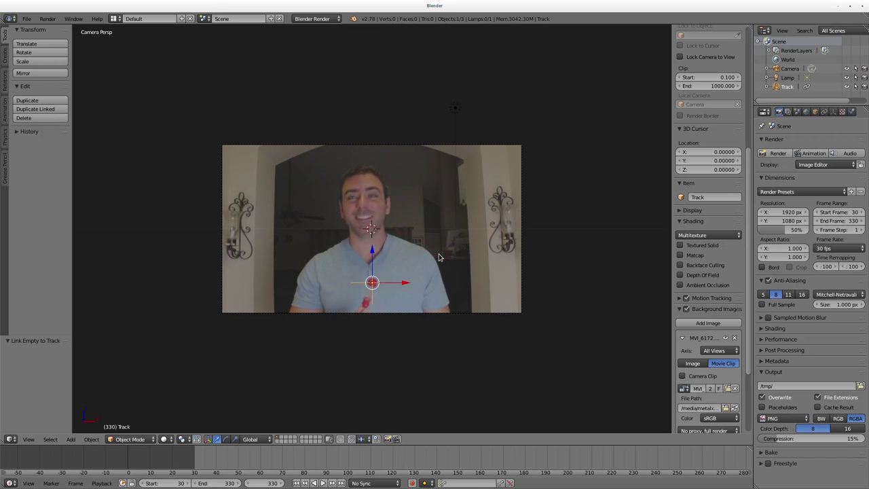
key(space)
text(text)
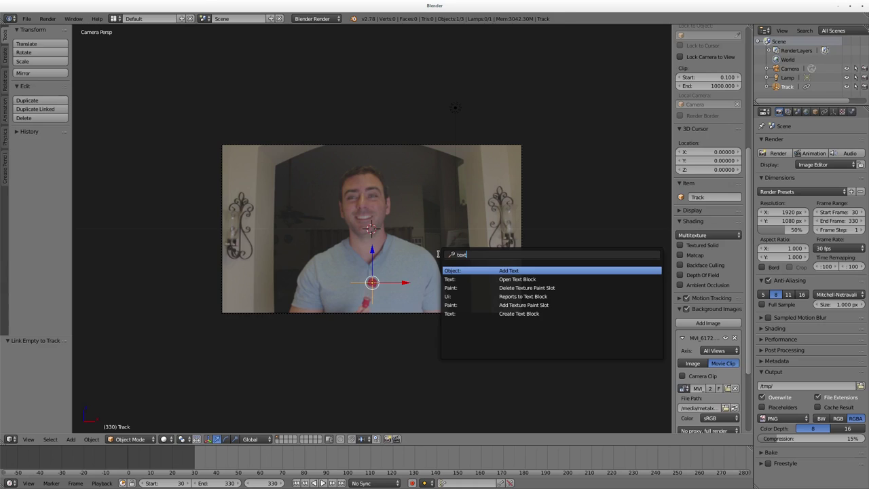
key(Return)
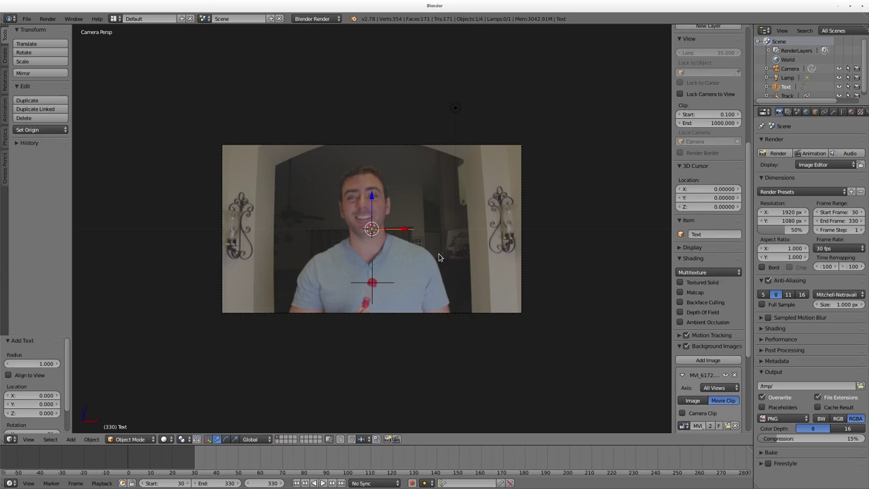
text(rx90)
key(Return)
Step: Change the text to 'This is a Screwdriver'
key(Tab)
key(BackSpace)
key(BackSpace)
key(BackSpace)
key(BackSpace)
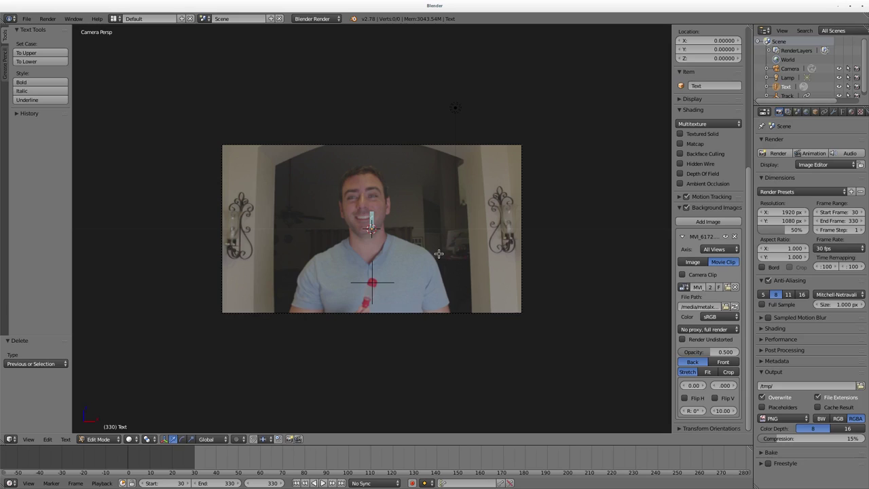
text(This is a )
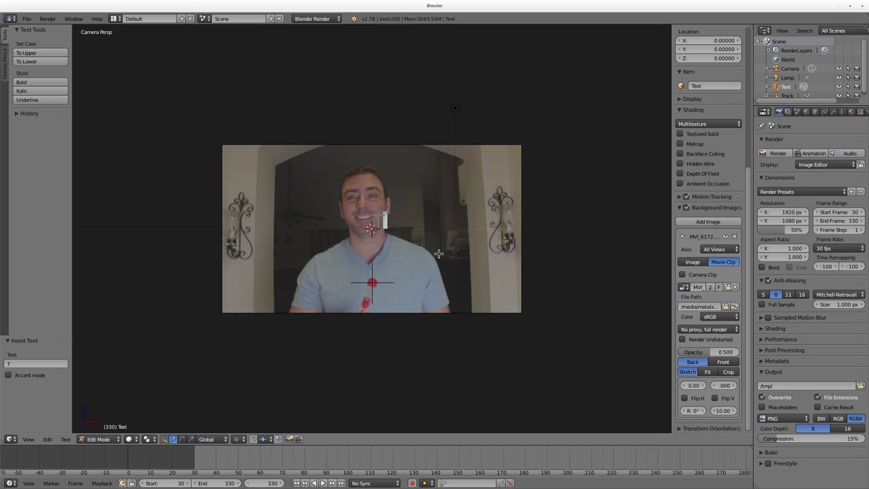
text(Screwdriver)
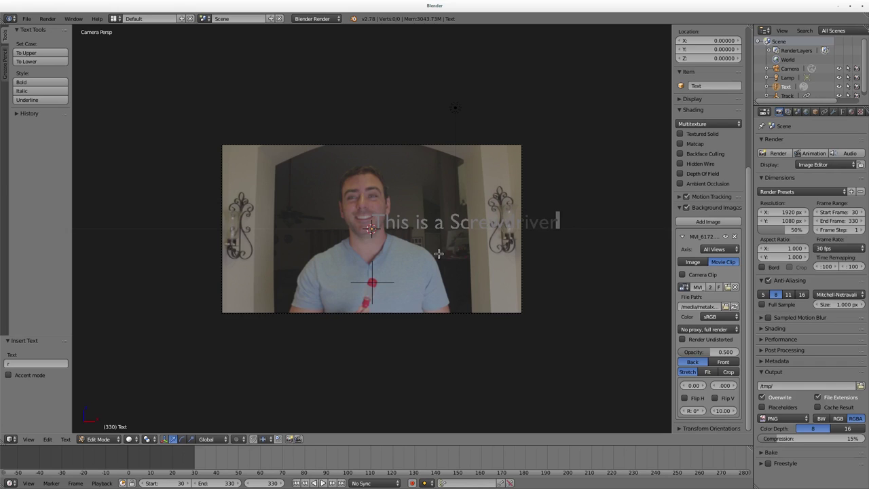
key(Tab)
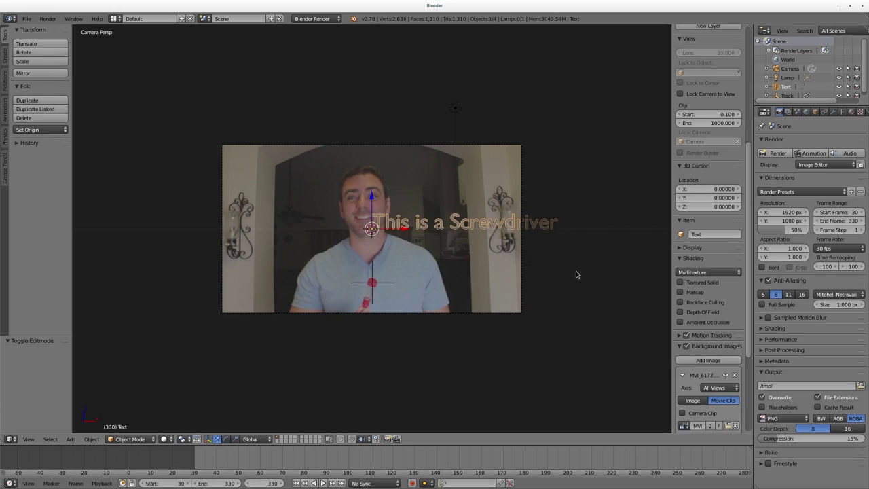
Step: Scale the label to 0.375, move it down beside the red dot, and test render
key(s)
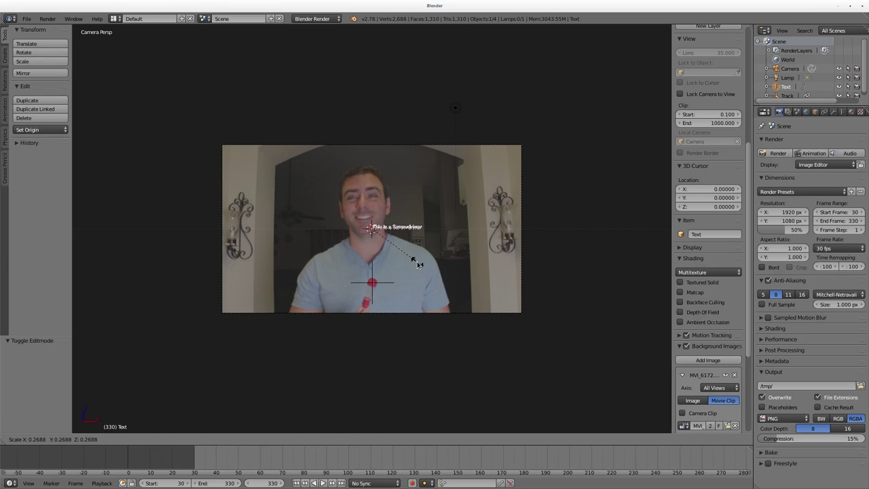
click(448, 269)
key(g)
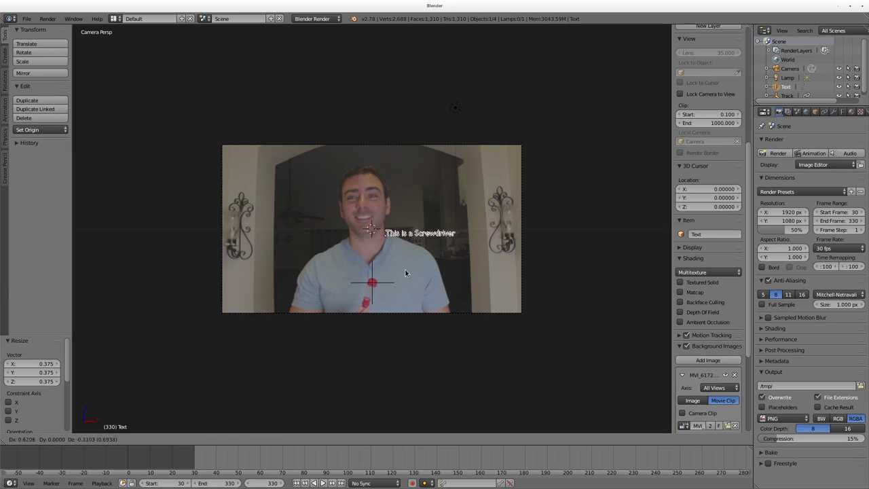
click(413, 291)
key(F12)
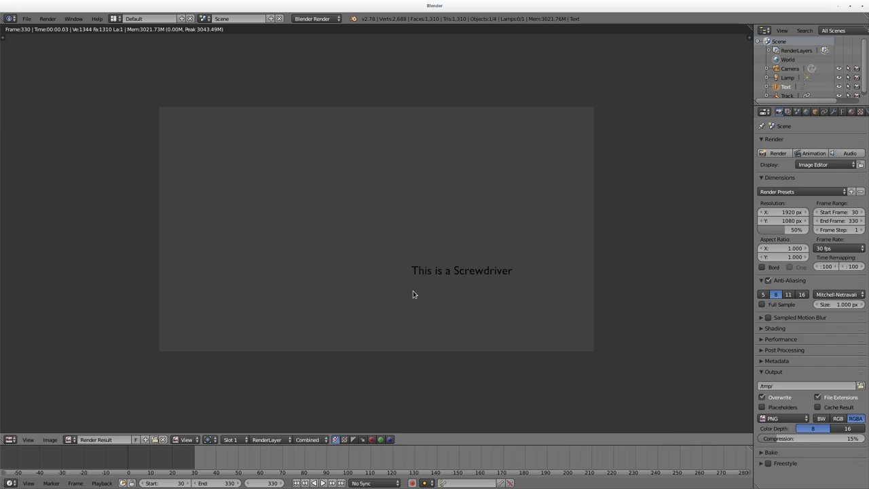
key(Escape)
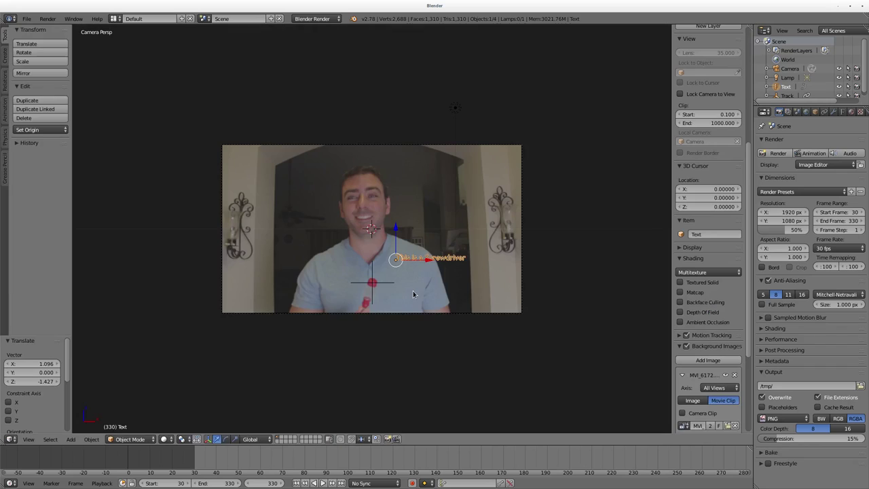
Step: Give the label a new material, Material.001, and test render it
click(849, 113)
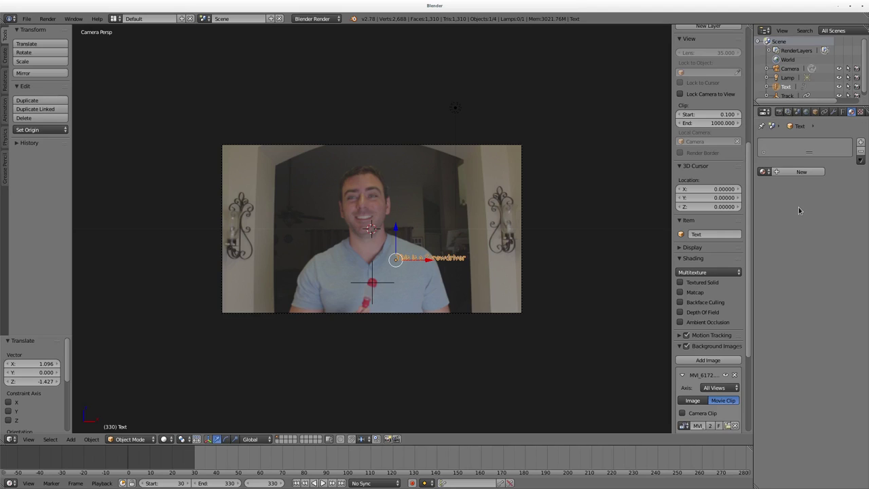
click(801, 171)
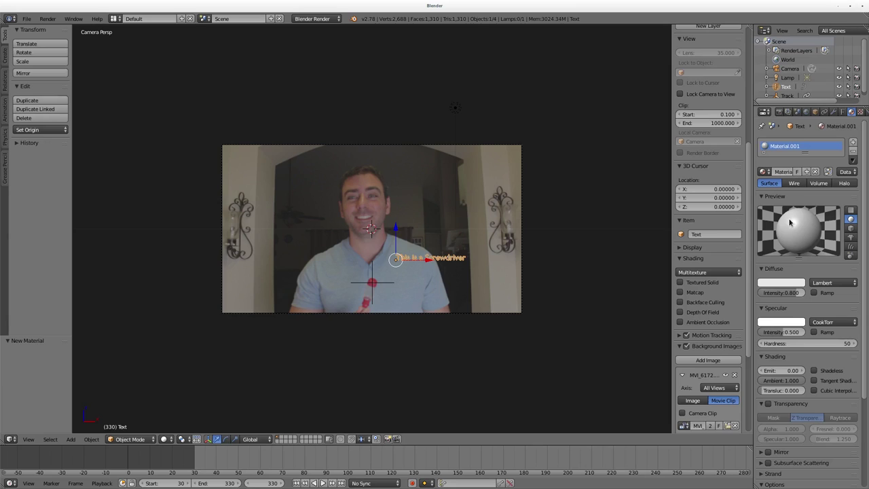
click(789, 284)
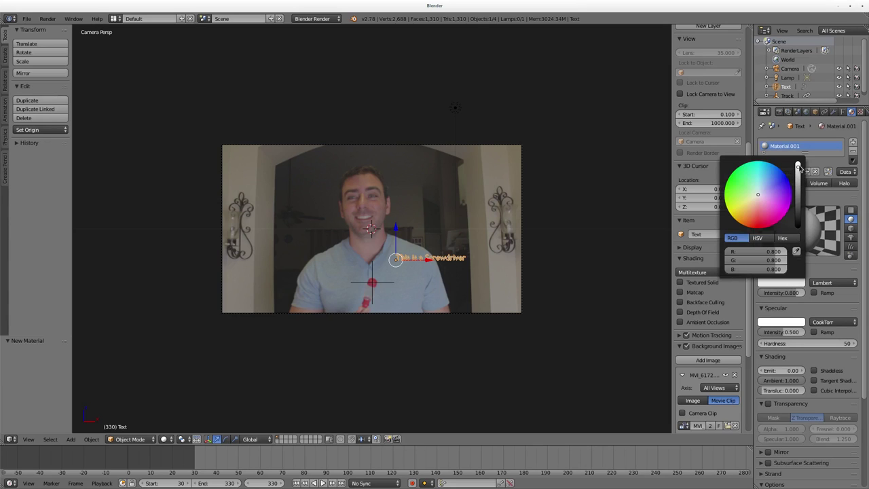
key(F12)
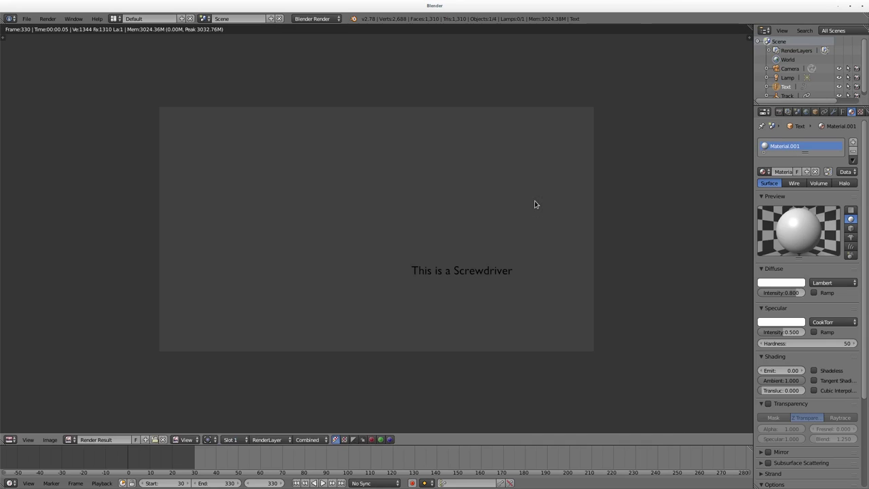
key(Escape)
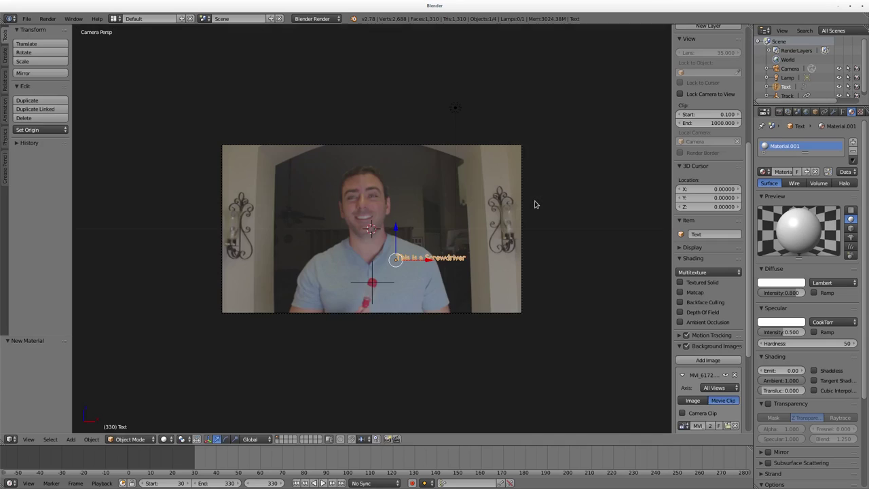
Step: Make Material.001 shadeless and test render the flat white lettering
click(820, 372)
key(F12)
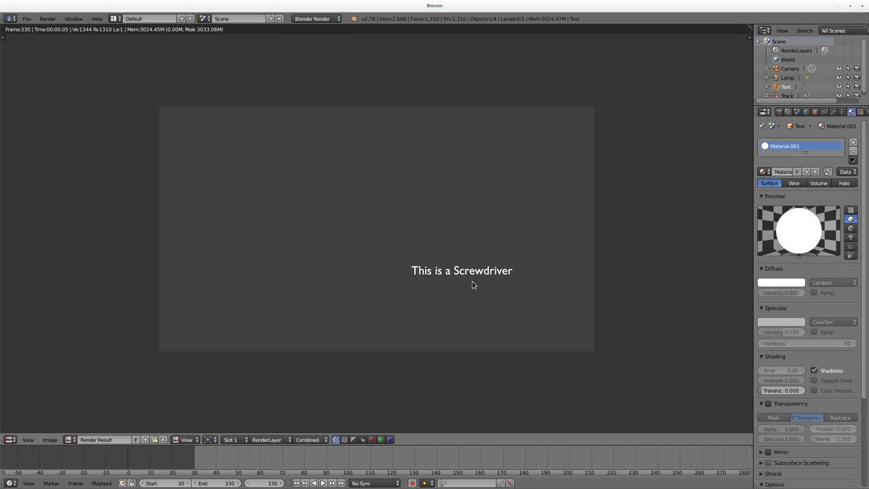
key(Escape)
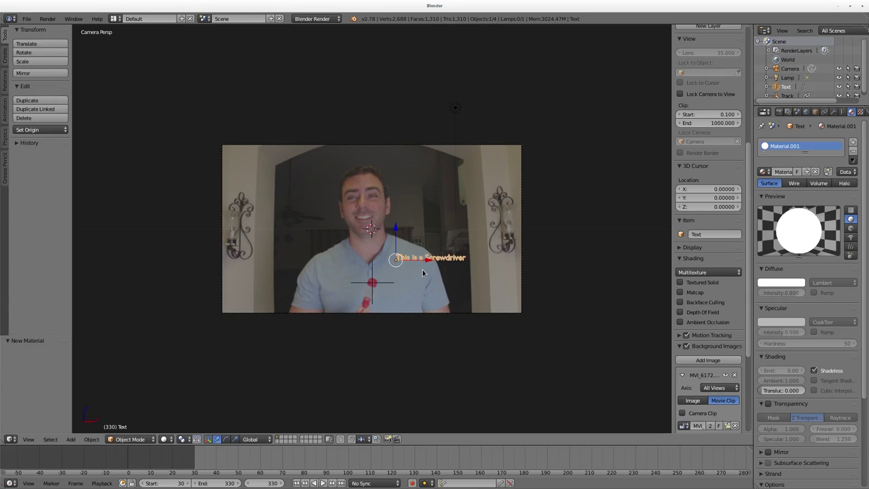
key(space)
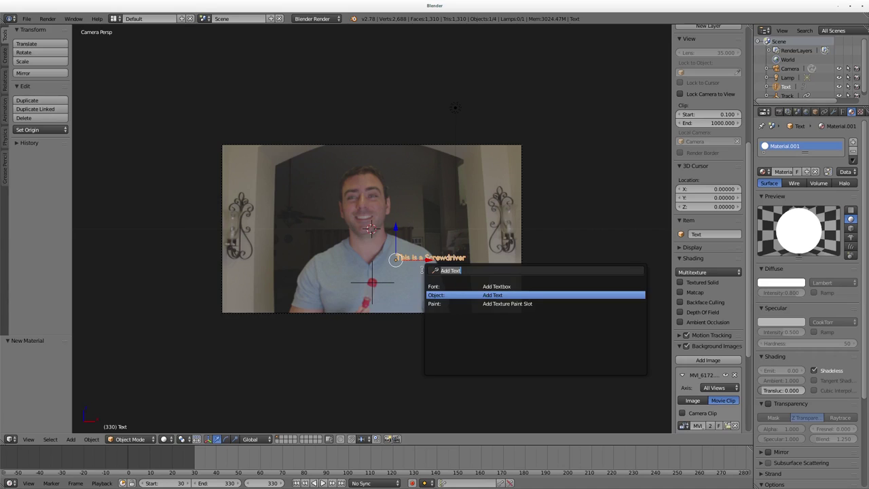
Step: Add a plane and rotate it 90° so it faces the camera
text(plane)
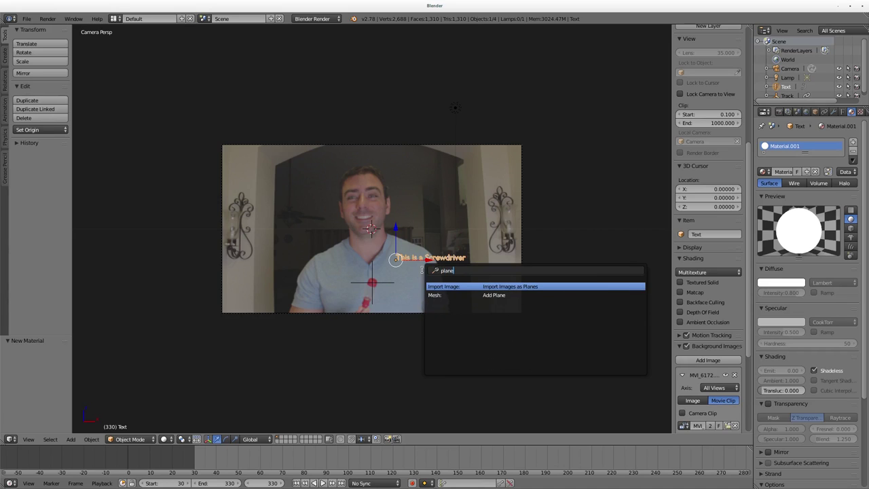
key(Return)
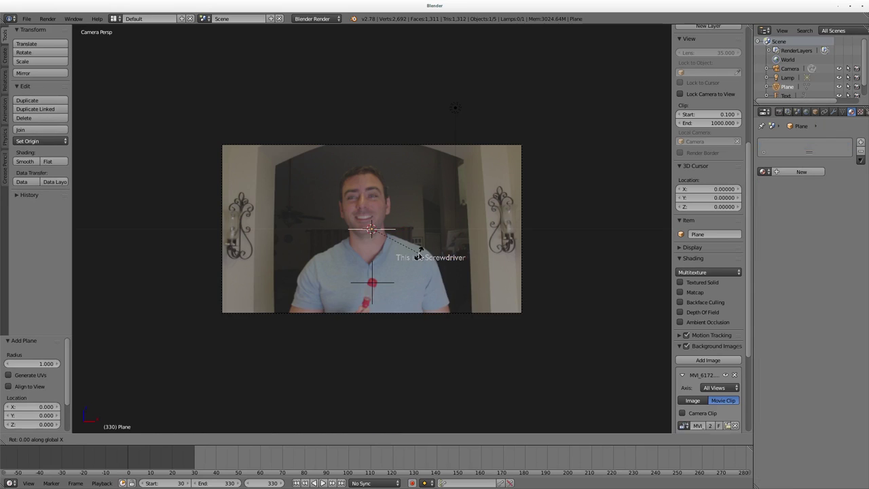
text(90)
key(Return)
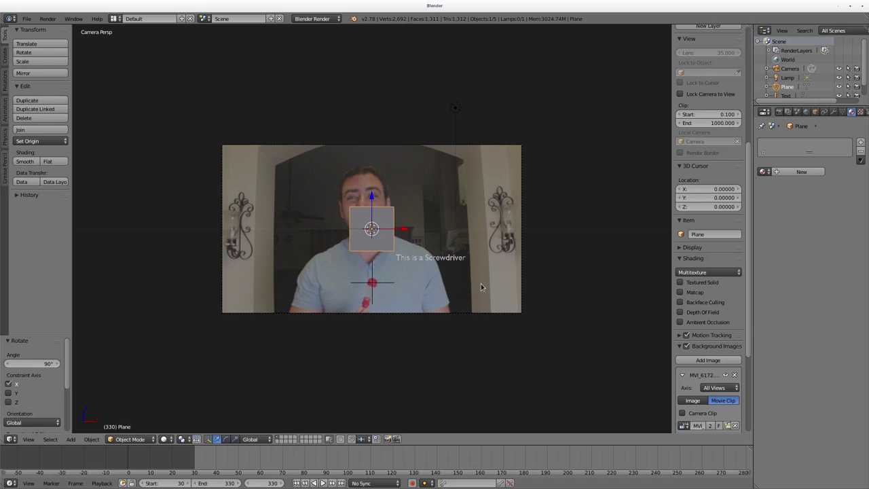
Step: Shrink the plane, stretch it along Z and narrow it along X into a thin upright bar
key(s)
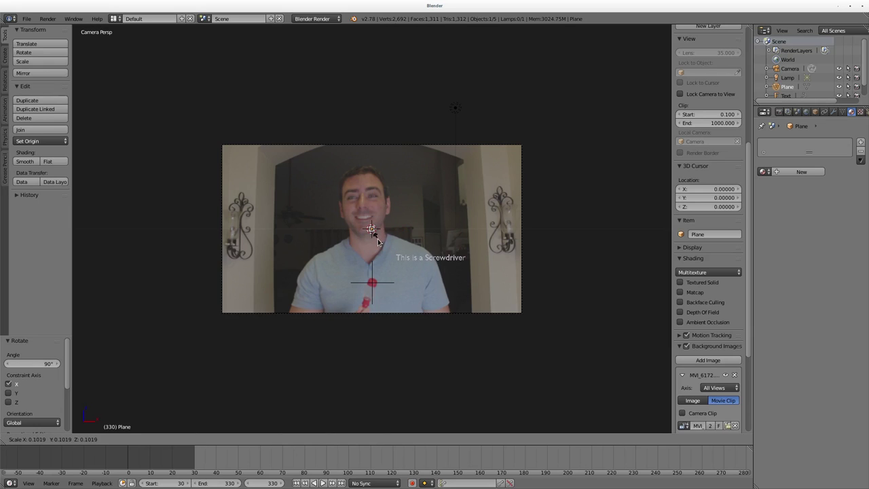
click(378, 242)
key(s)
key(z)
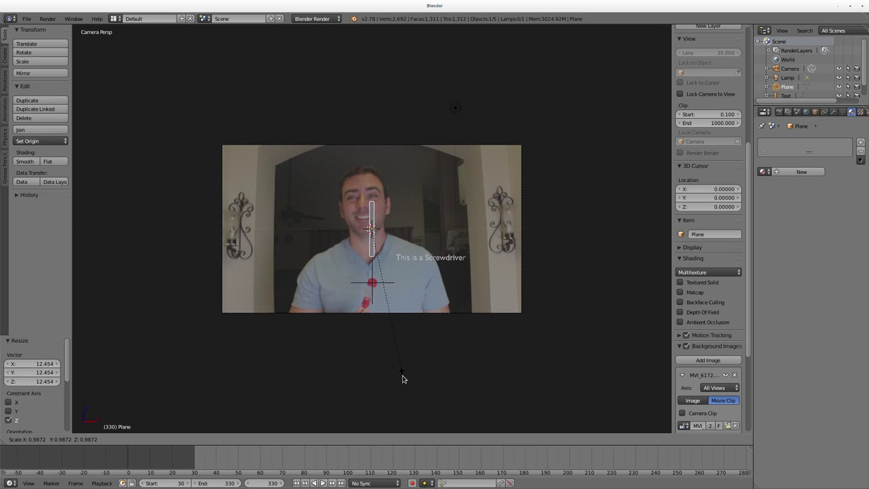
click(402, 379)
key(s)
key(x)
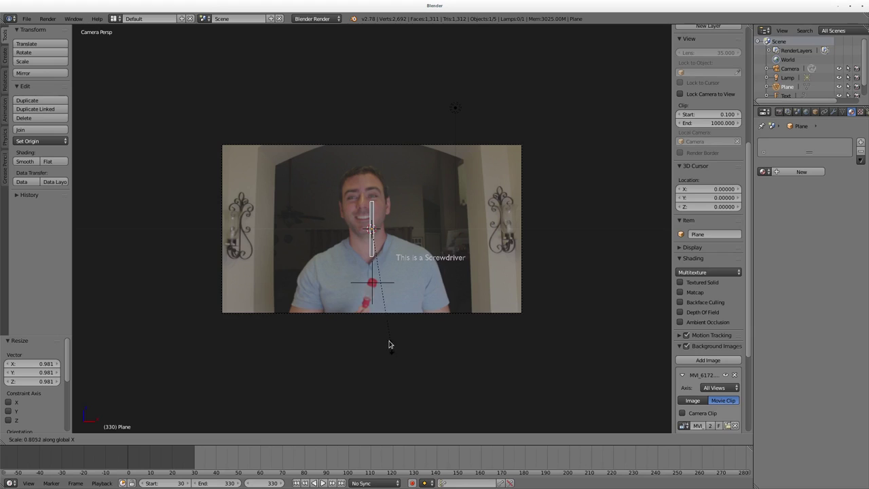
click(377, 279)
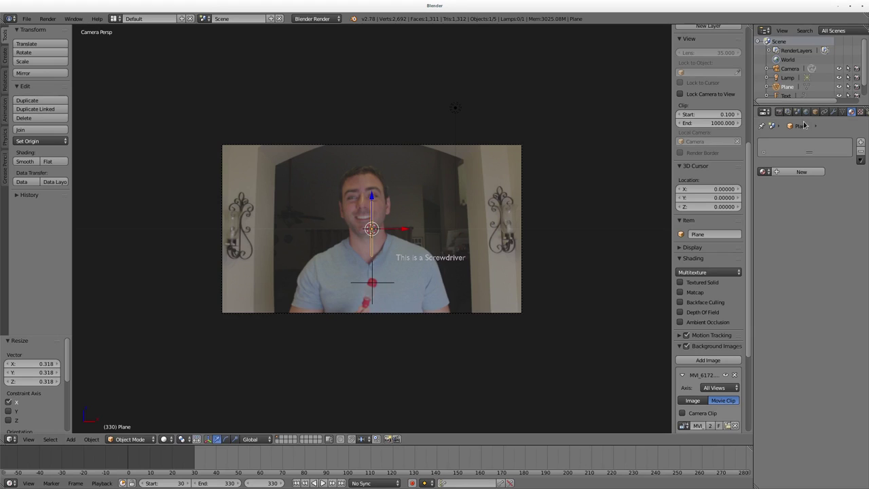
click(762, 172)
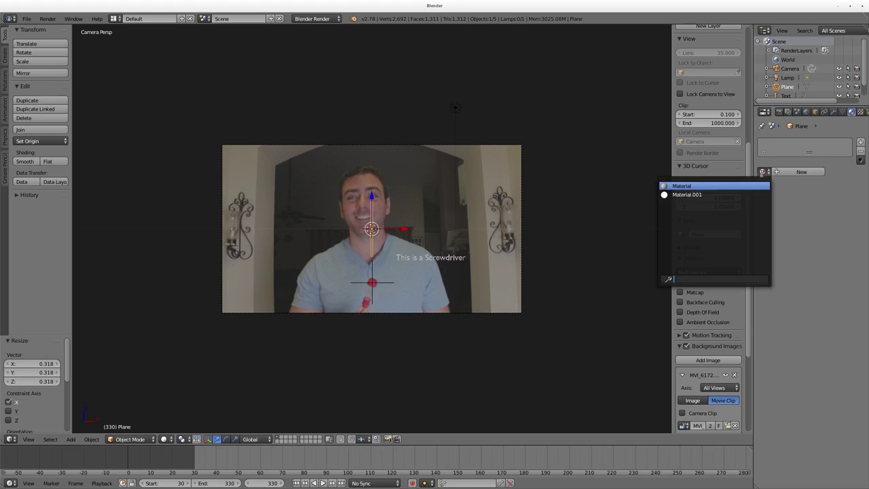
Step: Assign the white Material.001 to the bar and tilt it about 35°
click(700, 195)
key(r)
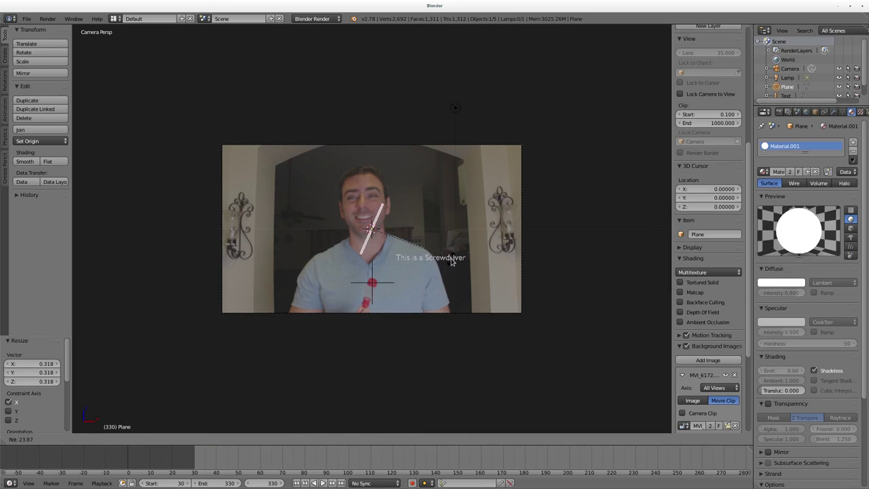
click(447, 283)
Step: Move the bar between the red dot and the label, then shrink it slightly
key(g)
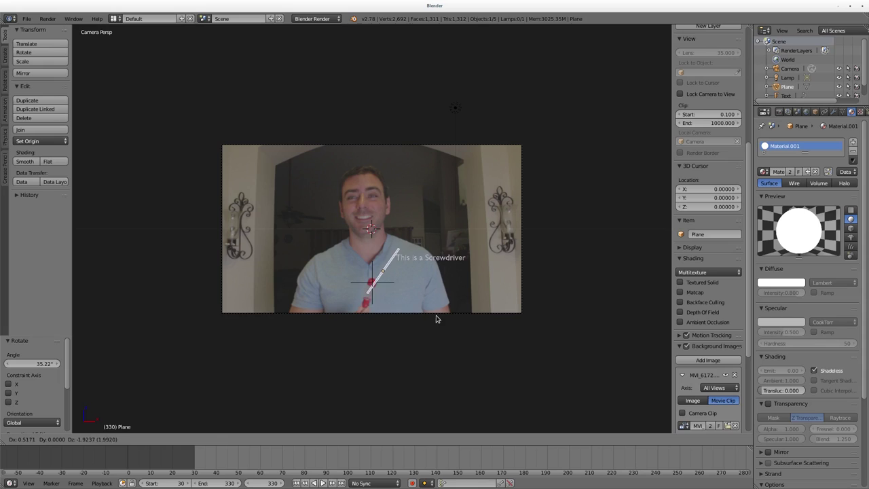
click(439, 317)
key(r)
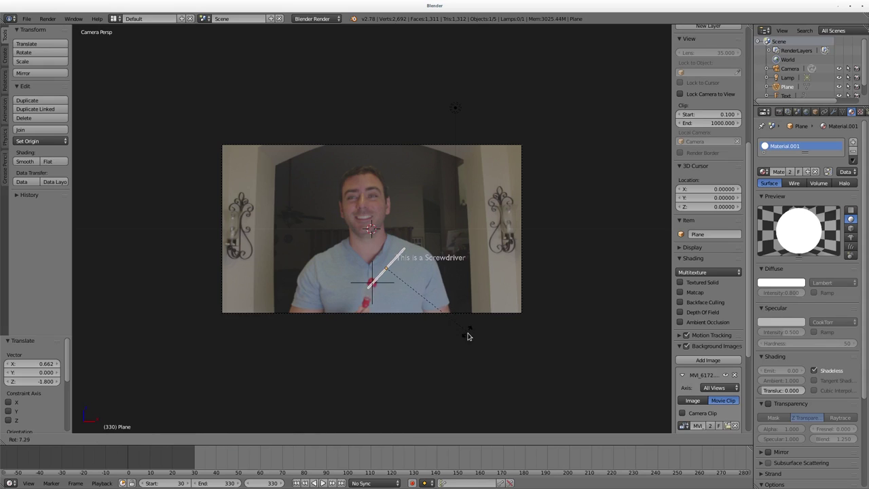
key(g)
click(471, 349)
key(s)
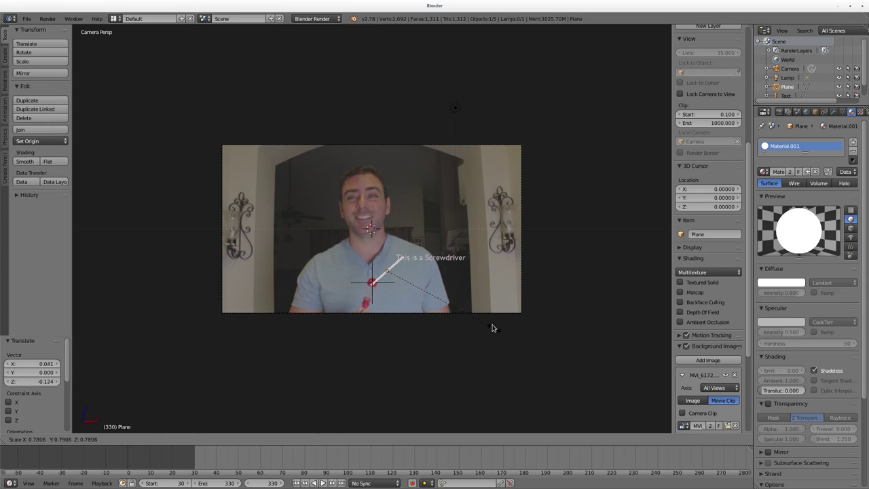
click(459, 294)
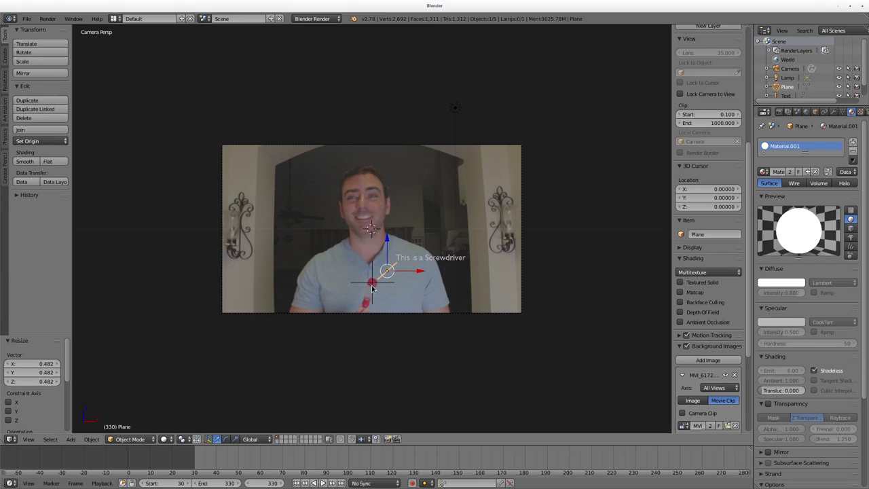
Step: Parent the label and pointer bar to the Track object, check playback, and render frame 173
key(alt+a)
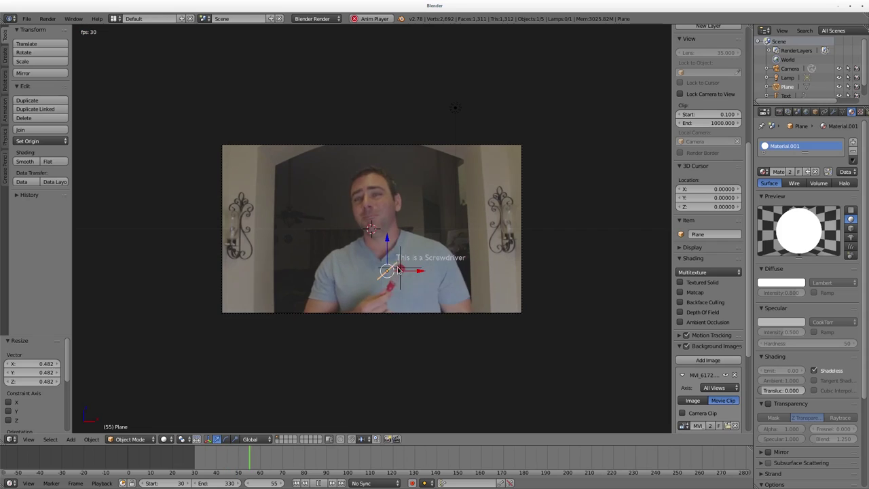
key(Escape)
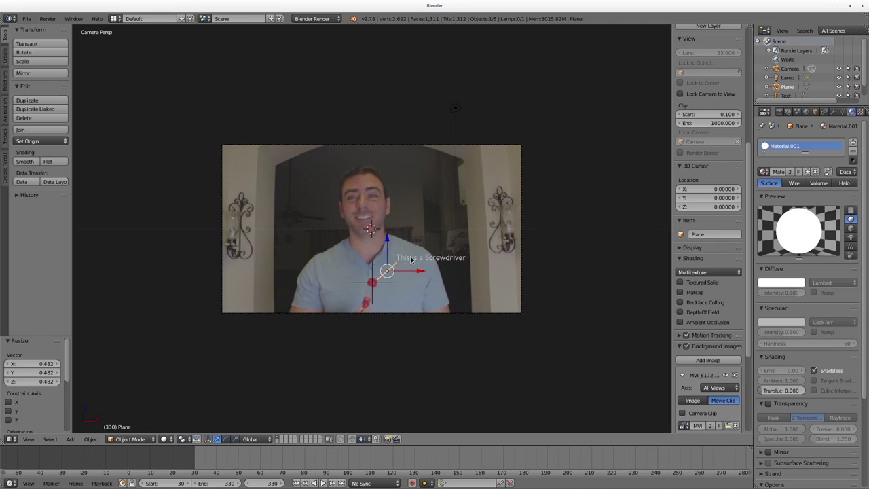
right_click(411, 260)
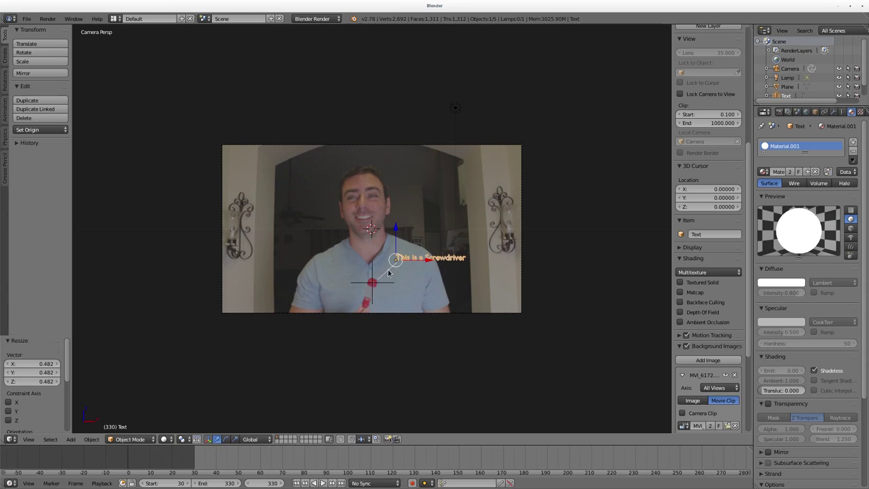
shift+right_click(391, 271)
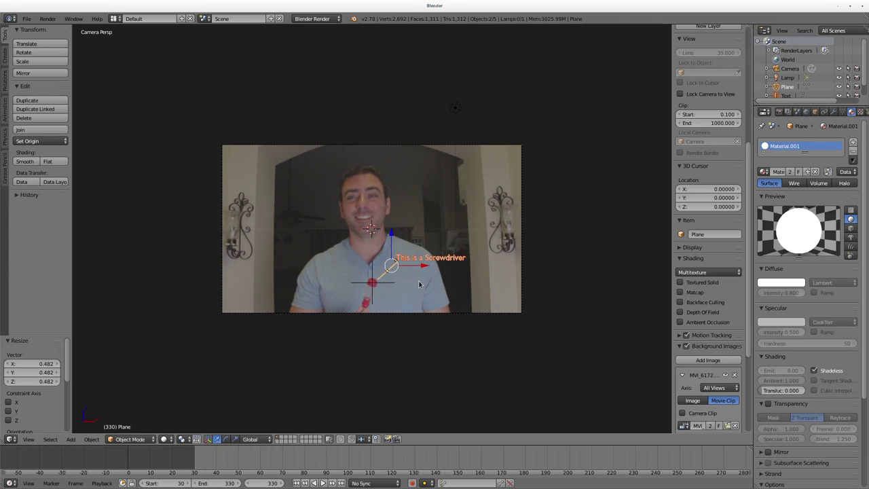
shift+right_click(390, 286)
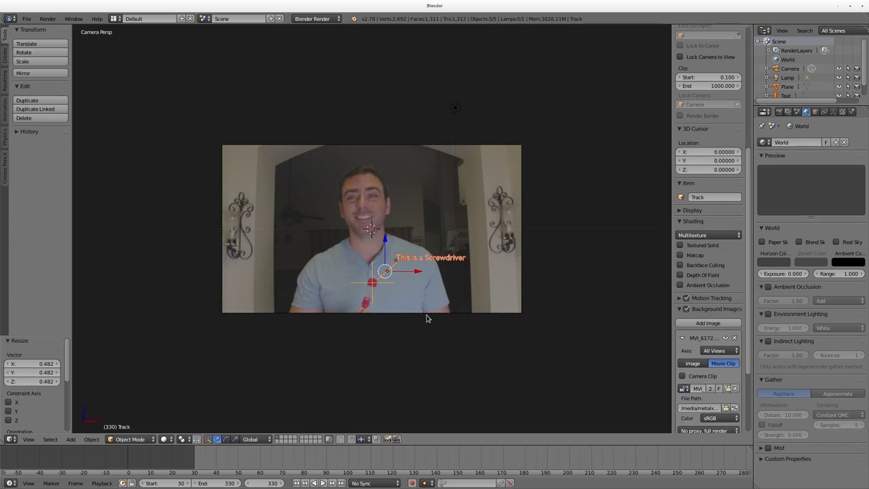
key(ctrl+p)
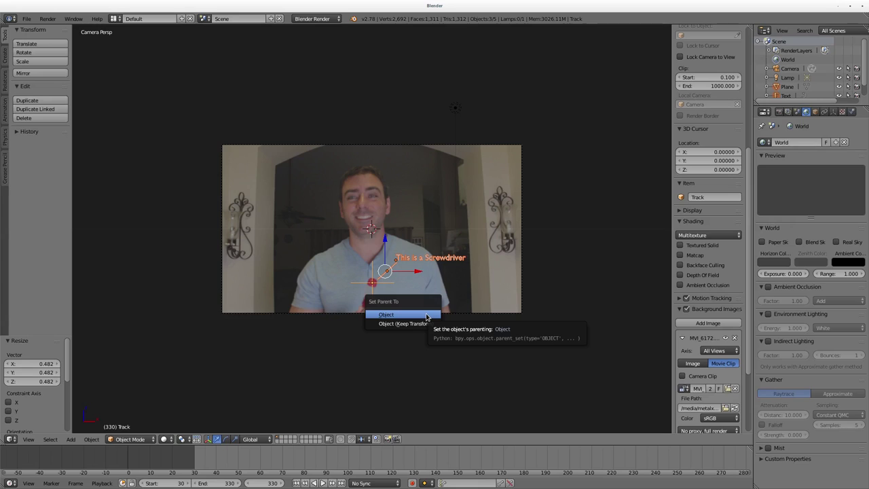
click(387, 315)
key(alt+a)
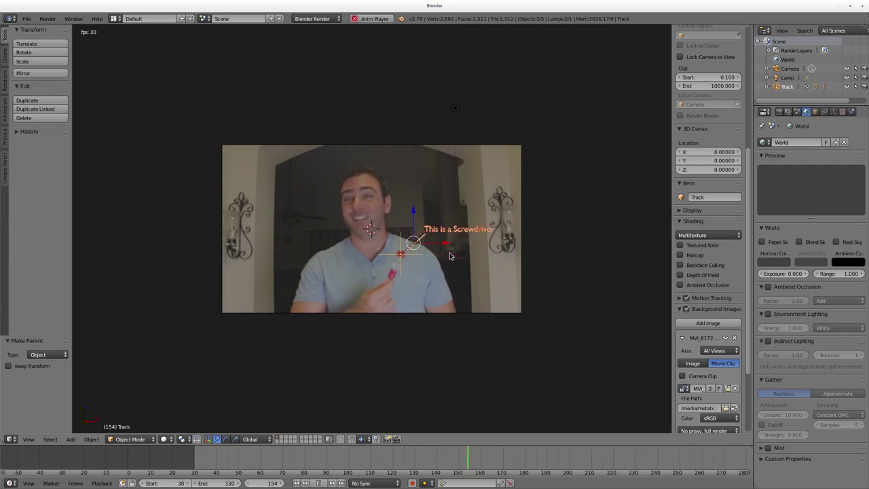
key(F12)
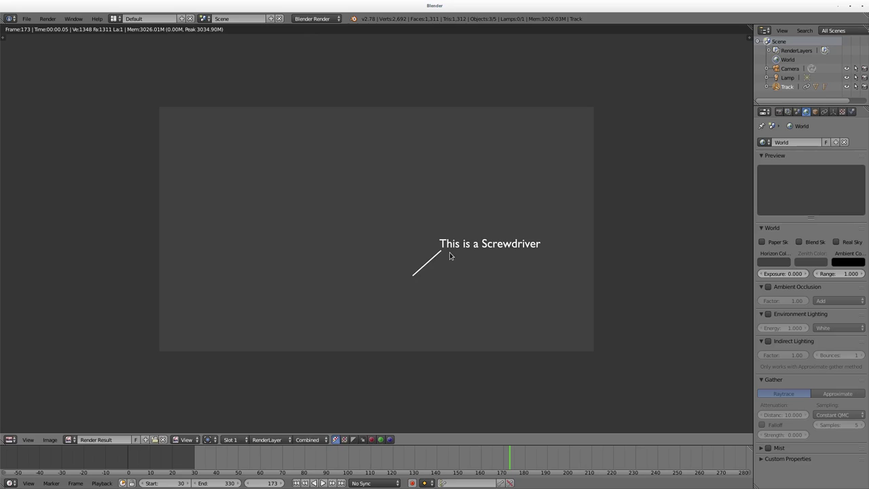
Step: Change the render Shading Alpha from Sky to Transparent and re-render frame 173
click(779, 112)
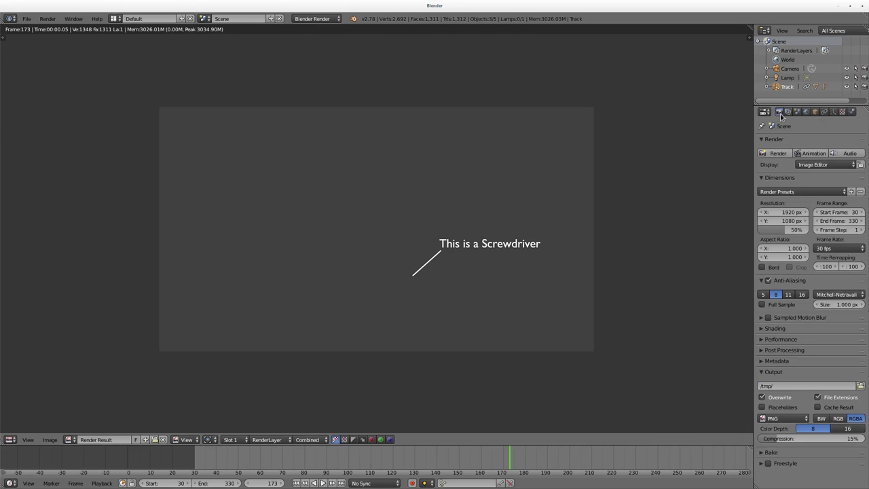
click(766, 329)
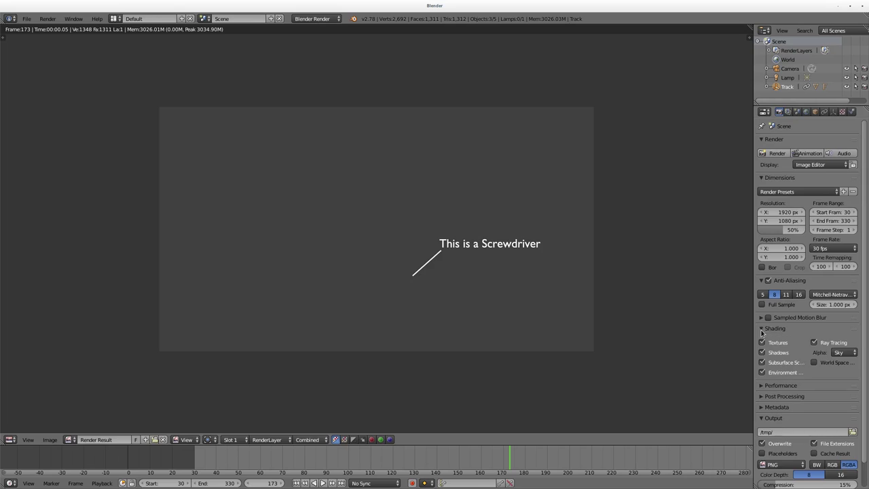
click(853, 352)
click(841, 333)
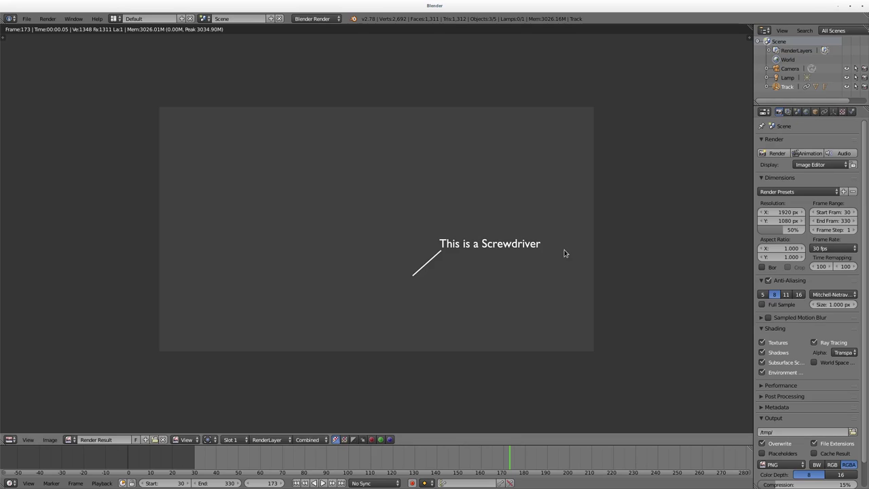
key(F12)
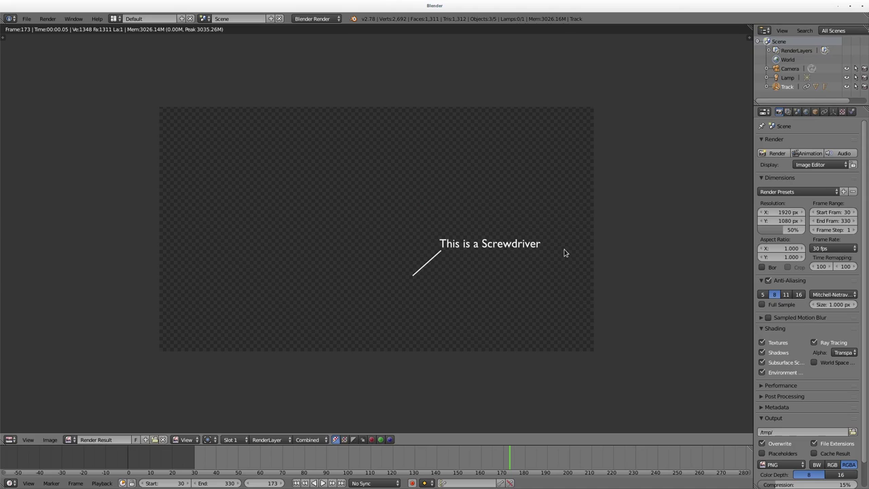
Step: Switch to the Compositing layout and enable Use Nodes, Backdrop and Auto Render
click(113, 19)
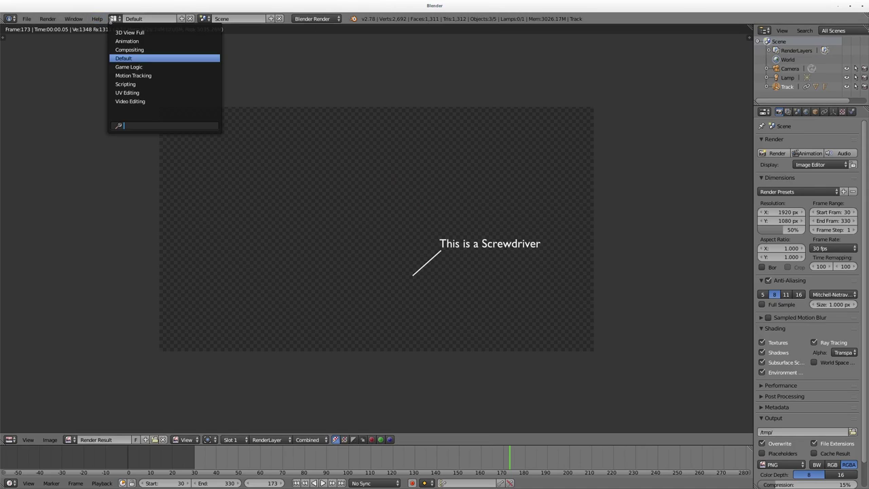
click(135, 51)
click(141, 296)
click(187, 294)
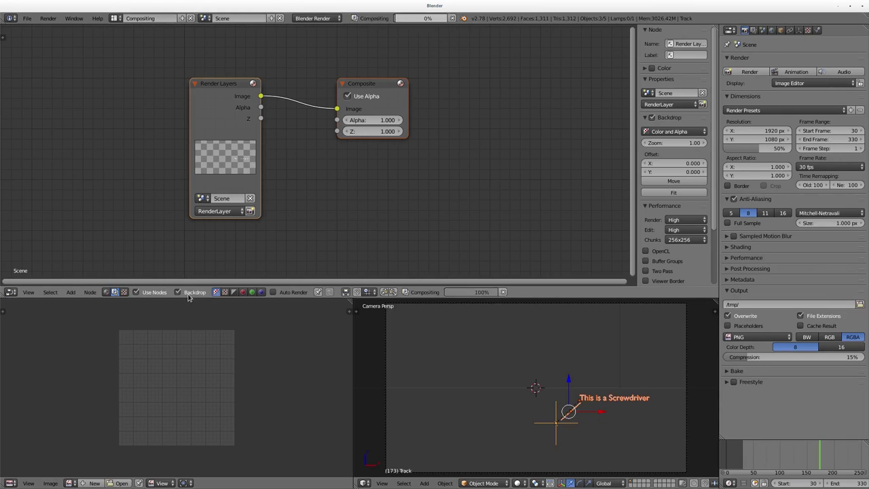
click(294, 293)
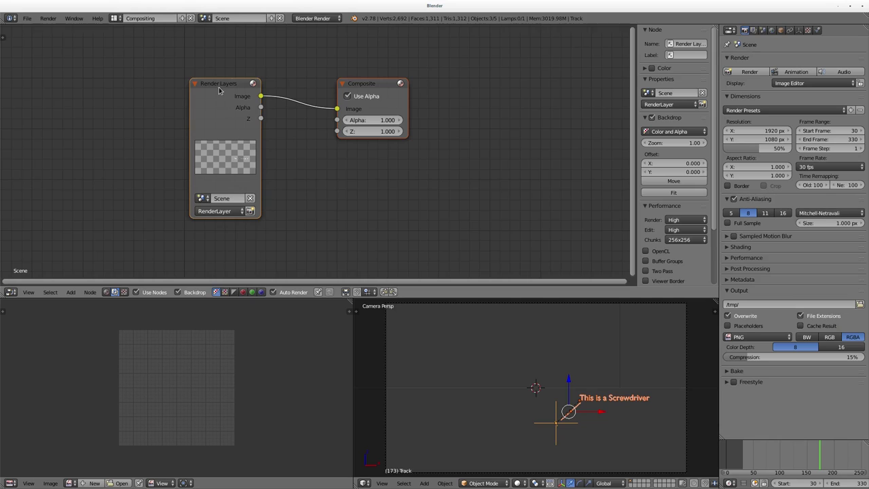
scroll(230, 112, down, 2)
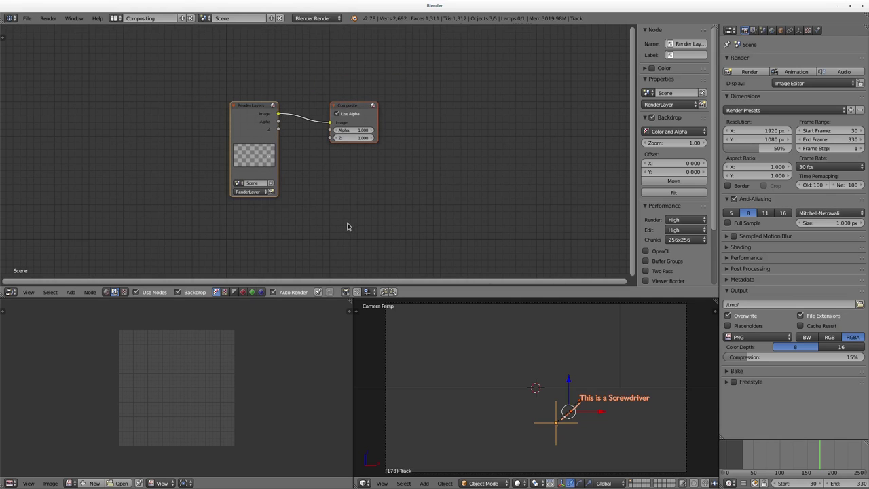
Step: Add a Movie Clip node loaded with MVI_6172.MOV below Render Layers and move Composite right
key(shift+a)
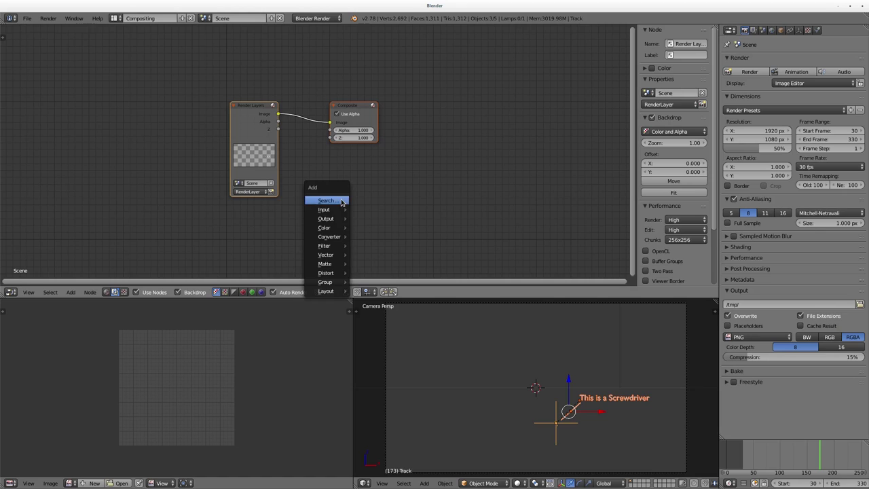
mouse_move(337, 211)
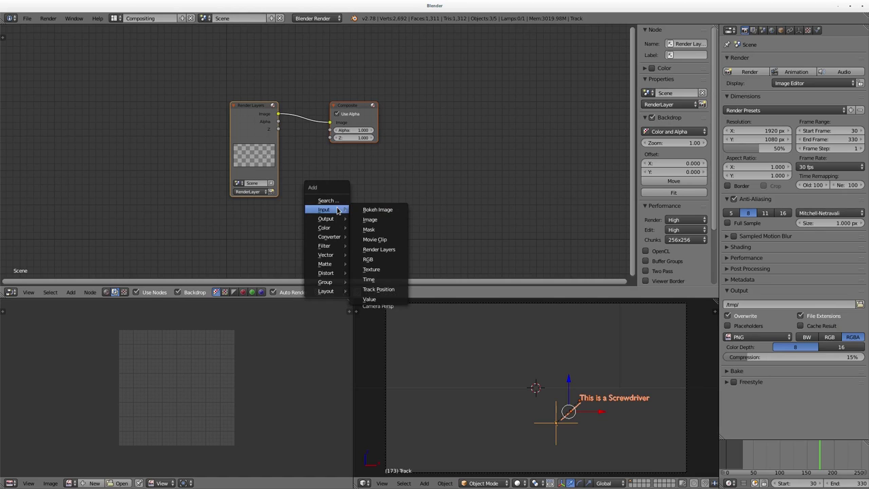
click(374, 238)
click(424, 215)
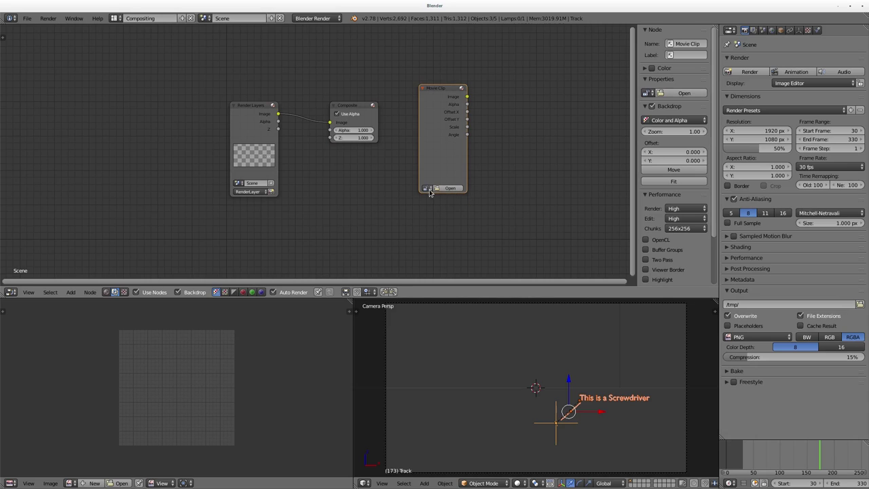
click(427, 189)
click(432, 199)
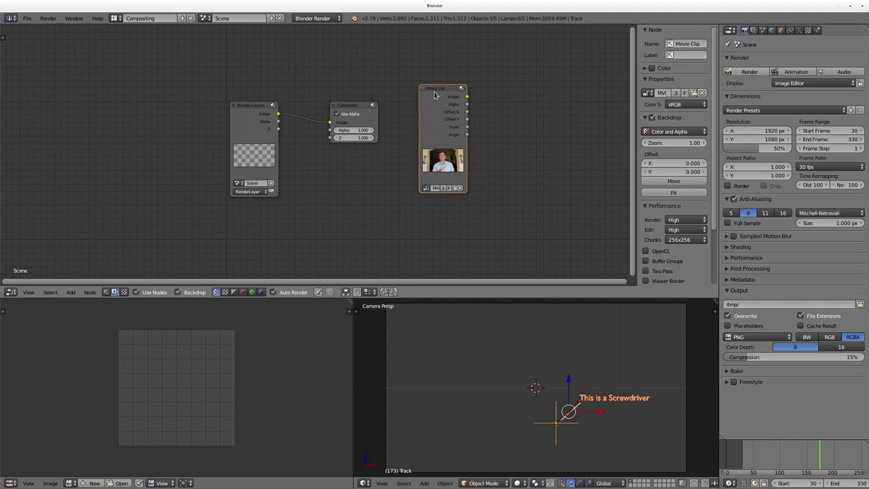
drag(434, 93, 245, 213)
click(355, 106)
drag(354, 105, 482, 106)
Step: Add a Color > Alpha Over node onto the link between Render Layers and Composite
scroll(391, 184, down, 2)
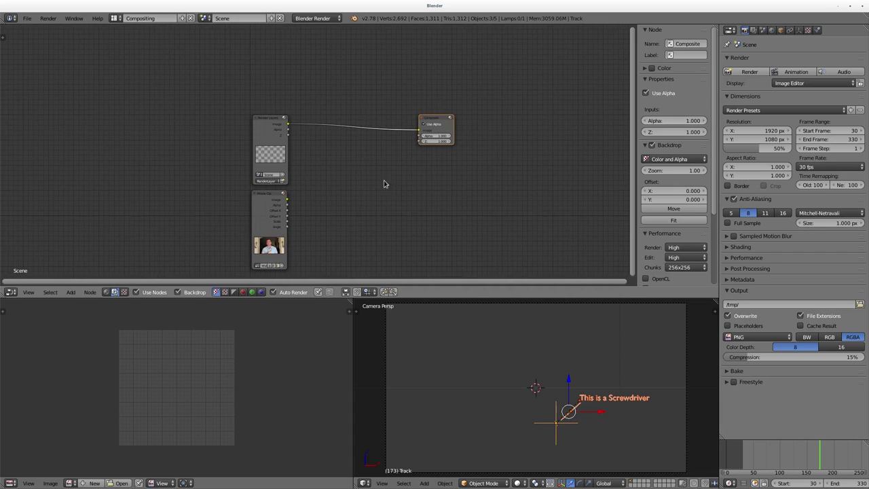
middle_drag(399, 177, 273, 154)
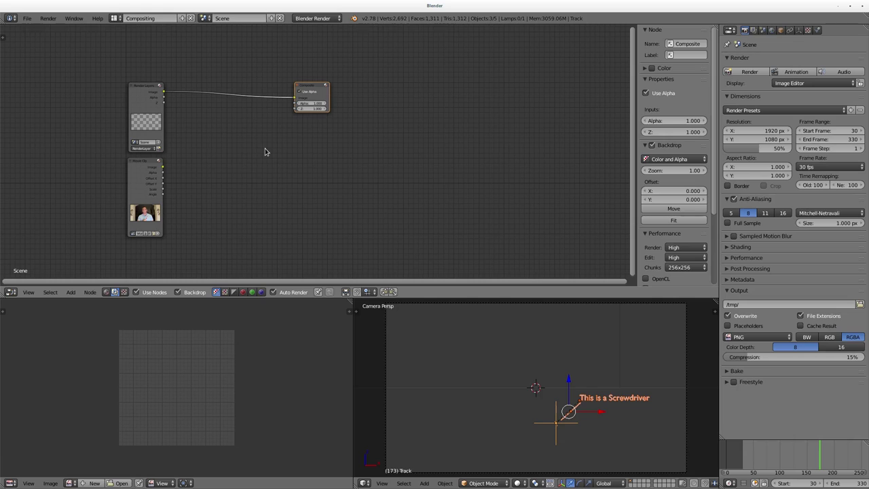
key(shift+a)
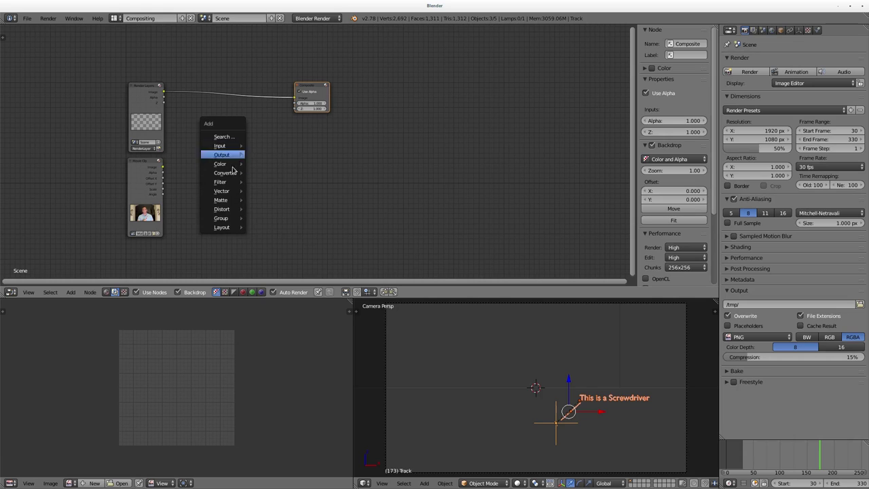
mouse_move(232, 182)
mouse_move(224, 164)
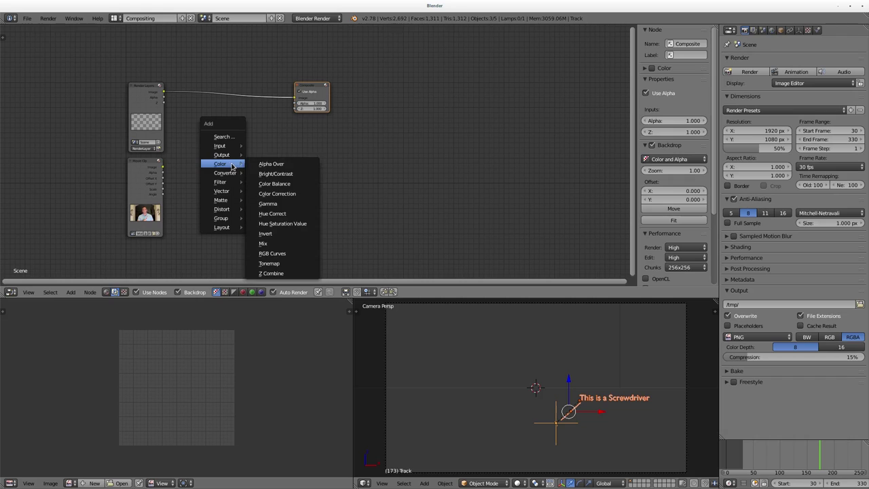
click(268, 164)
click(217, 93)
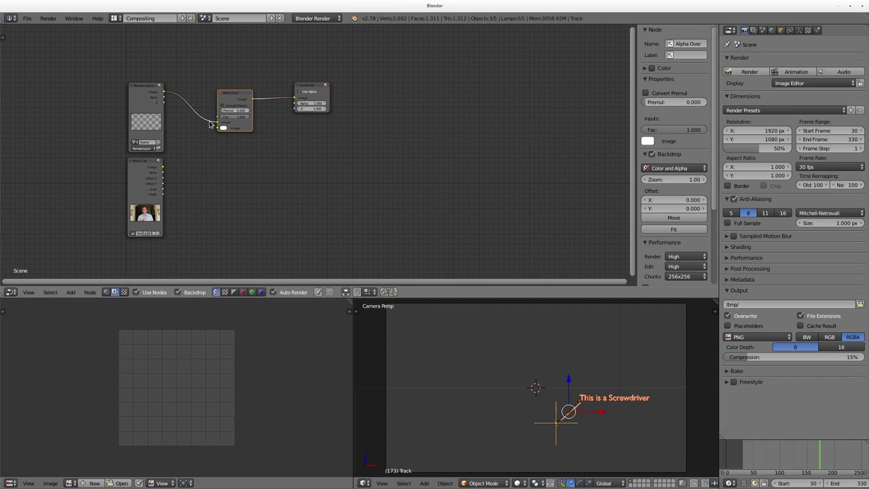
drag(222, 126, 219, 130)
Step: Link the Movie Clip's Image output to Alpha Over's second Image input and render frame 173
drag(163, 167, 219, 124)
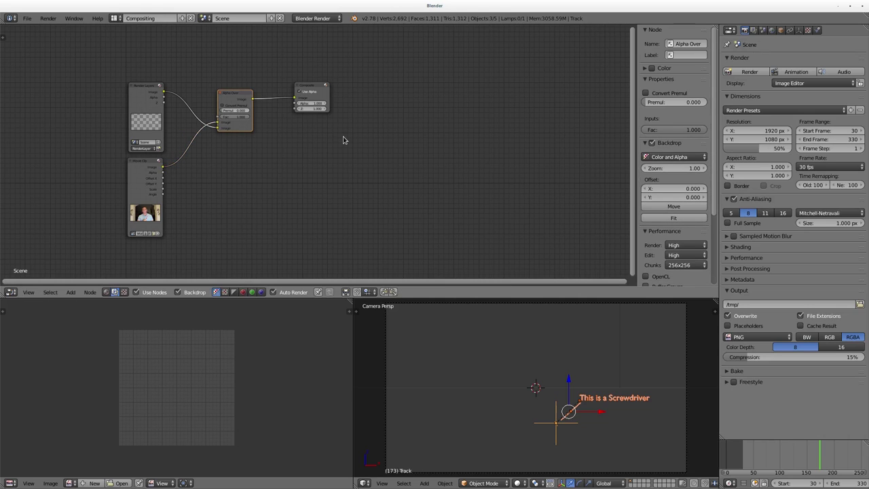
key(F12)
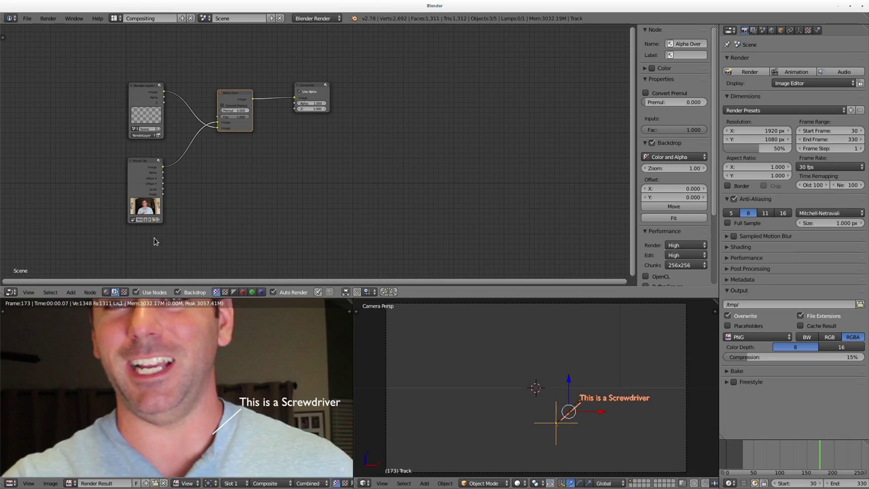
scroll(205, 410, down, 6)
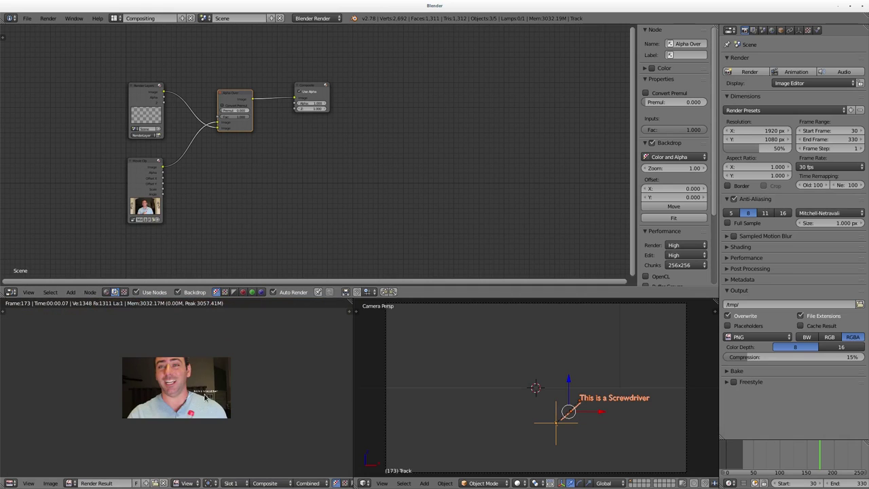
scroll(206, 400, up, 6)
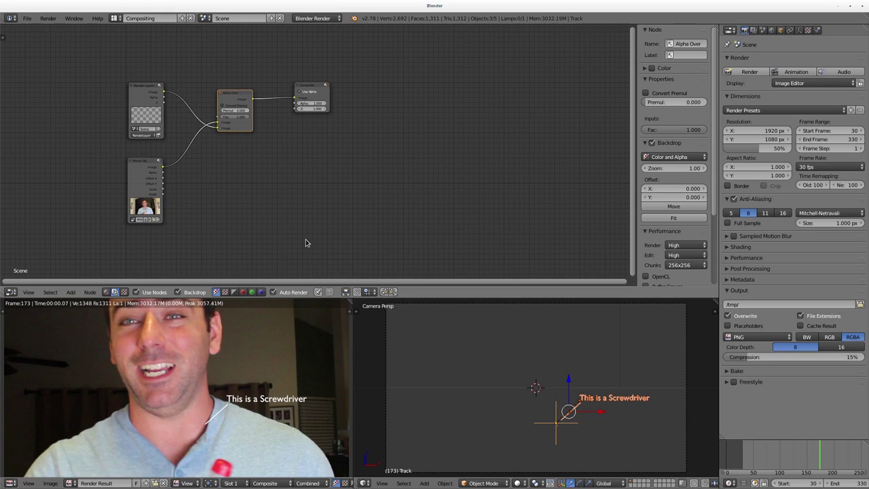
scroll(292, 235, down, 1)
scroll(101, 358, down, 6)
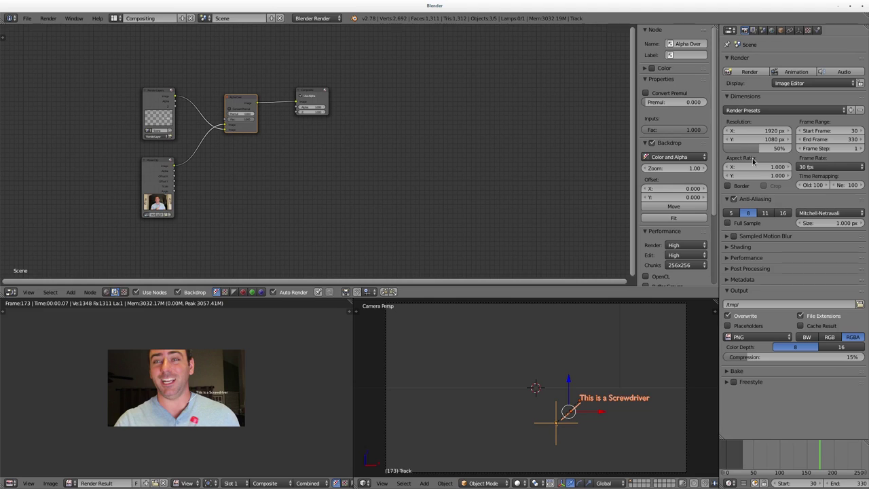
key(shift+a)
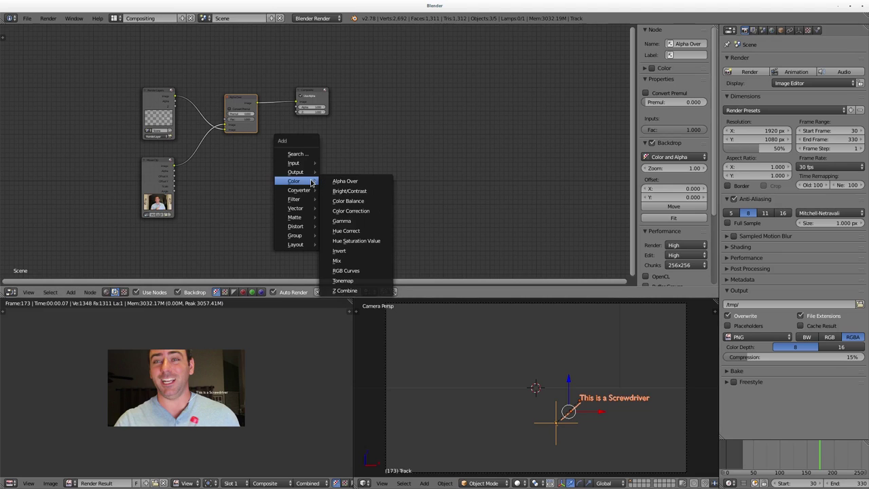
mouse_move(308, 227)
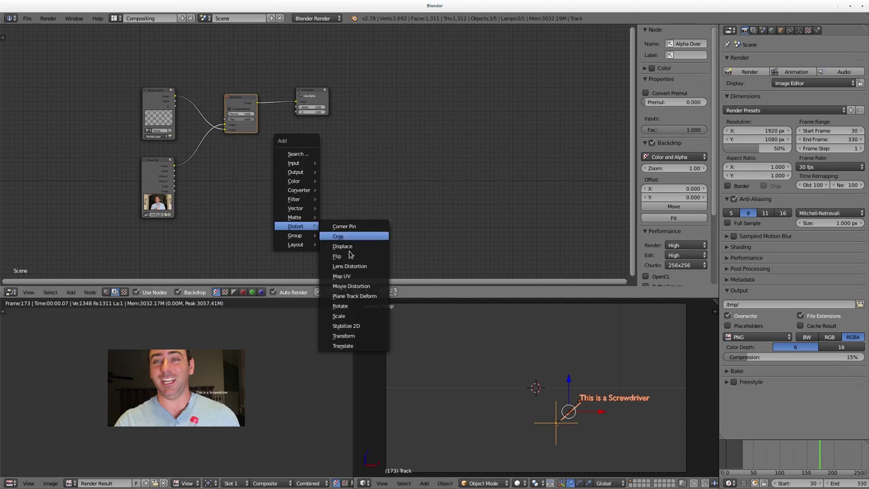
click(353, 317)
click(191, 146)
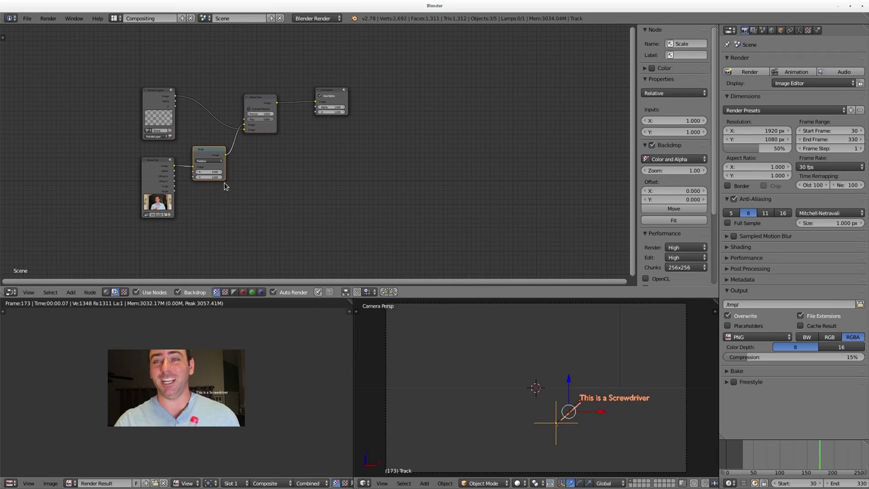
scroll(208, 164, up, 3)
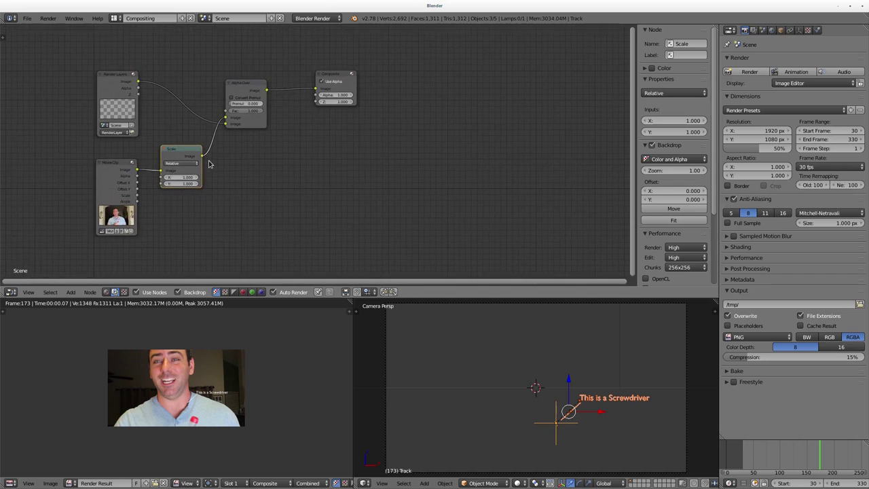
click(82, 171)
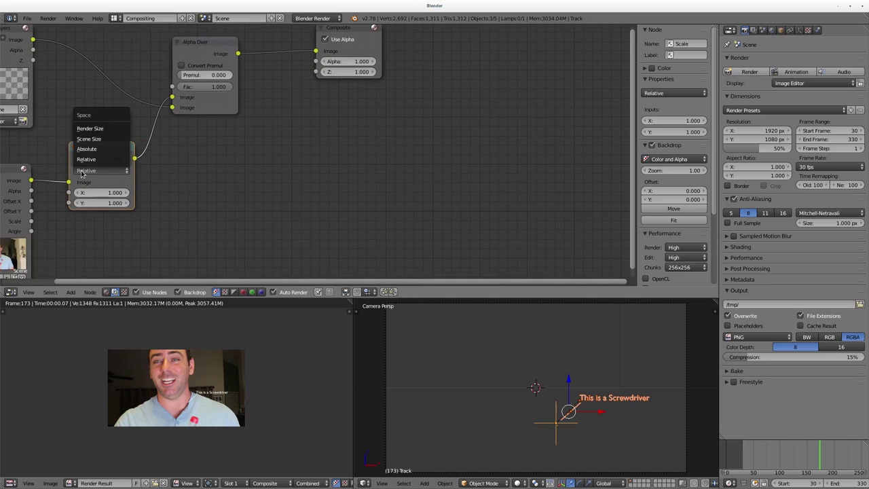
click(99, 129)
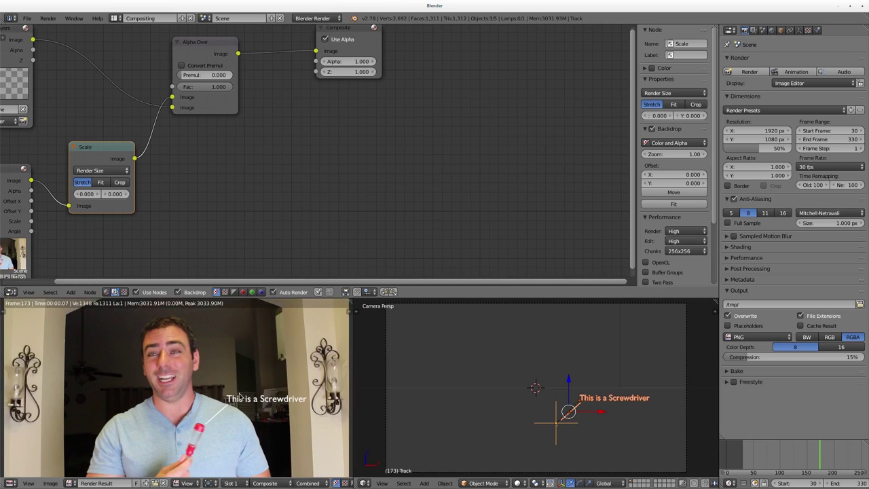
scroll(270, 188, down, 2)
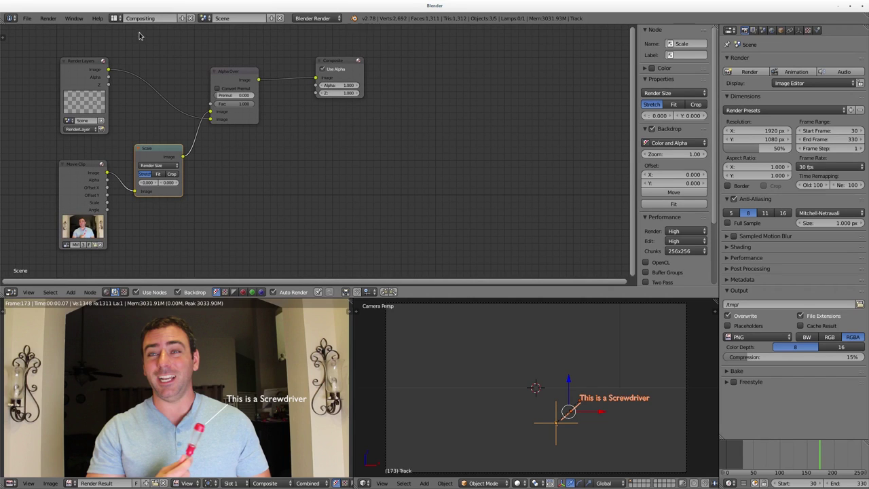
Step: In the Video Editing layout, add MVI_6172.MOV as a movie strip starting at frame 1
click(115, 18)
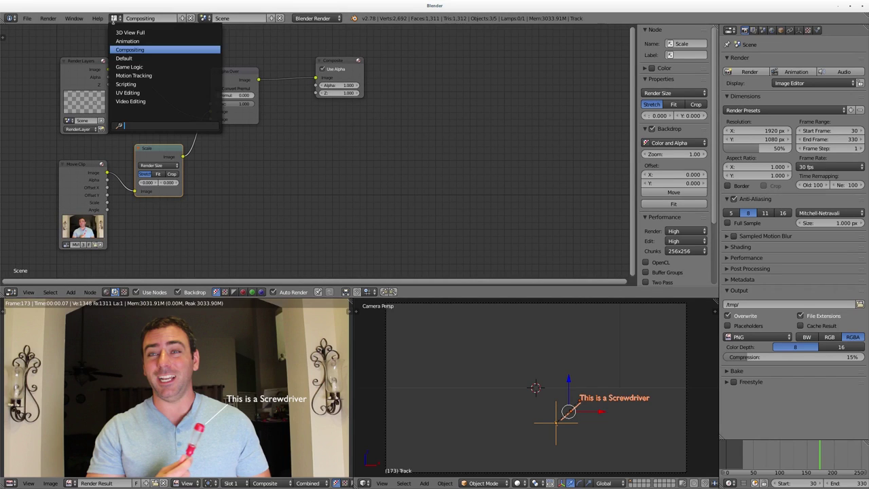
click(135, 102)
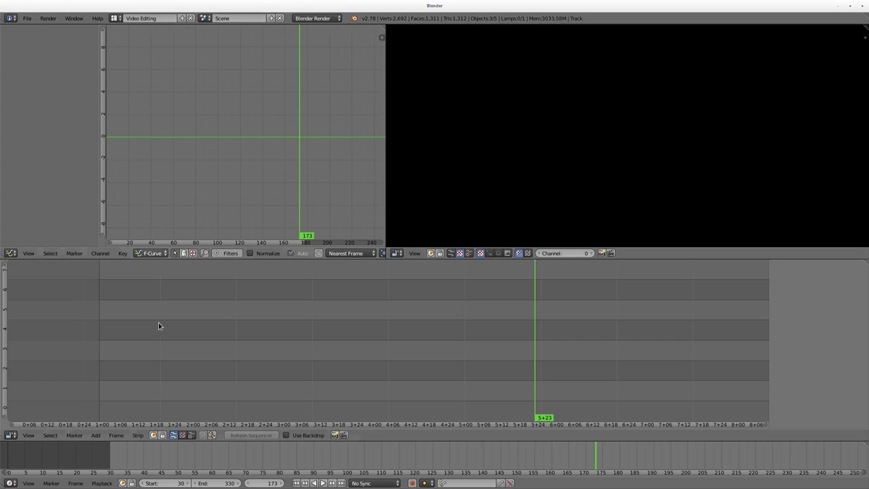
click(96, 435)
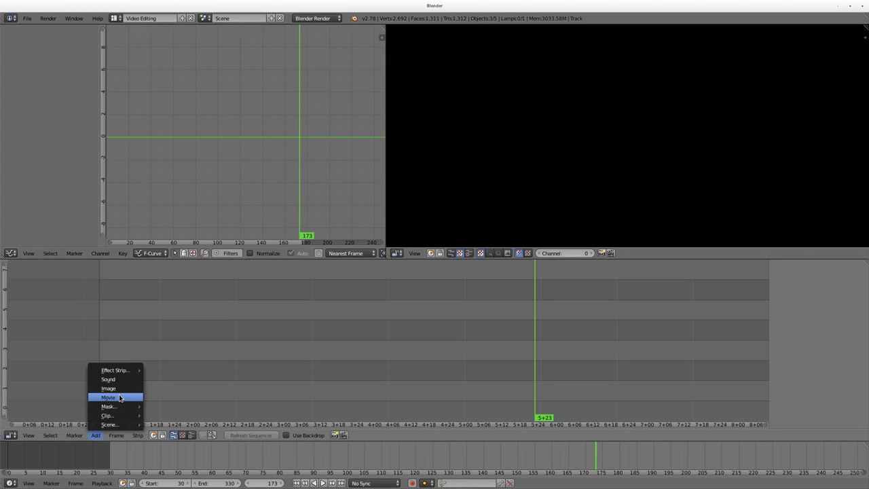
click(120, 397)
click(27, 197)
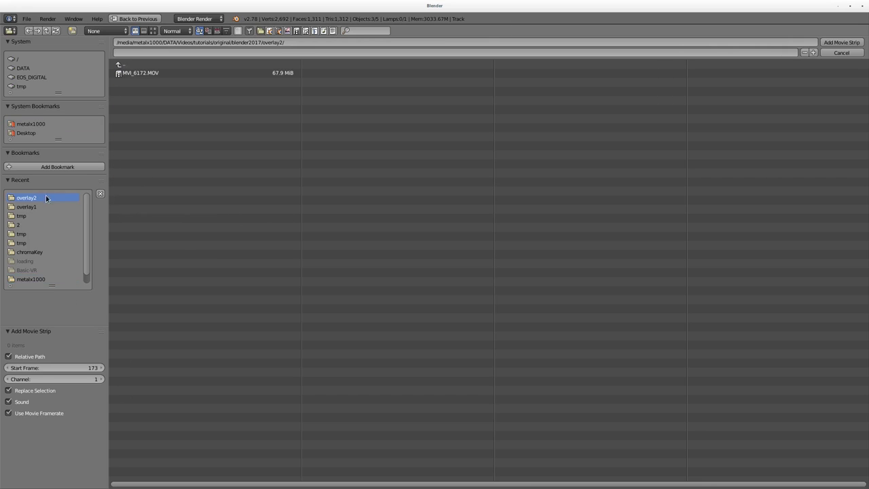
click(135, 75)
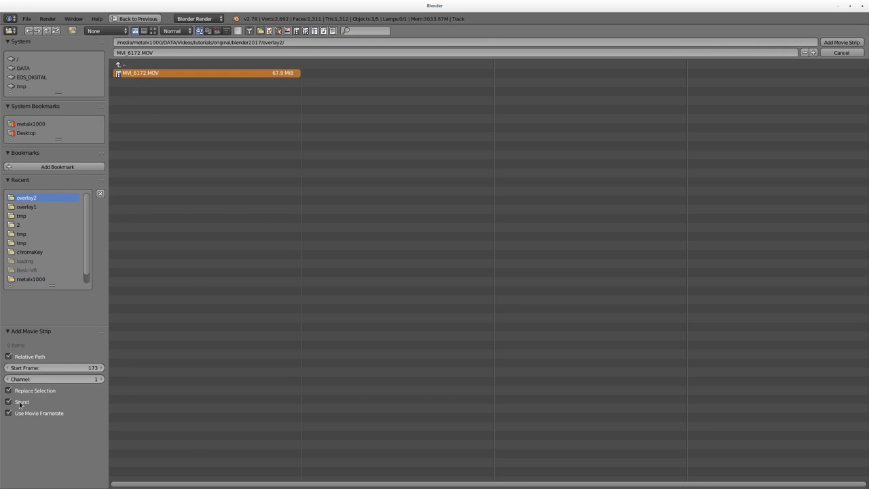
click(82, 367)
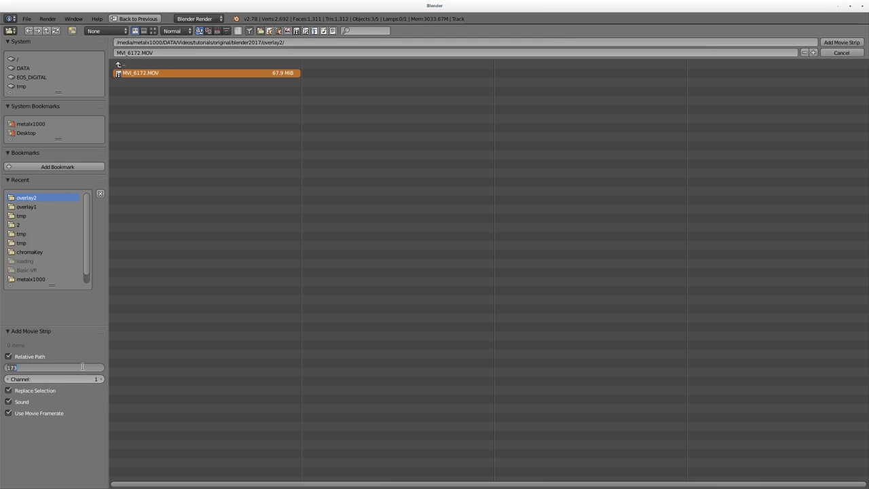
text(1)
key(Return)
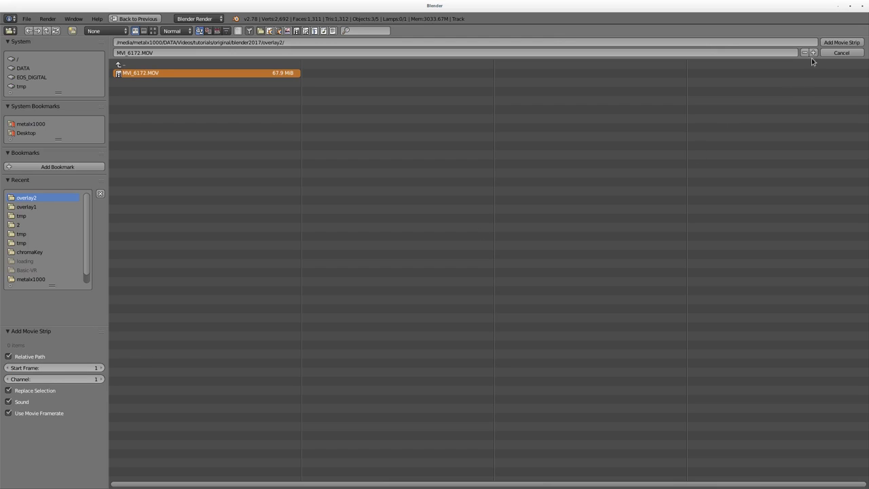
click(829, 44)
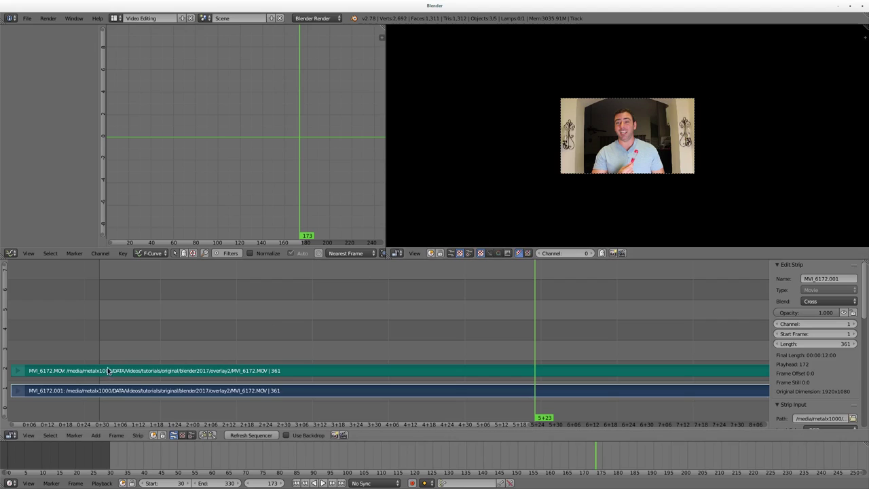
Step: Delete the video strip so only the clip's sound strip remains
right_click(112, 392)
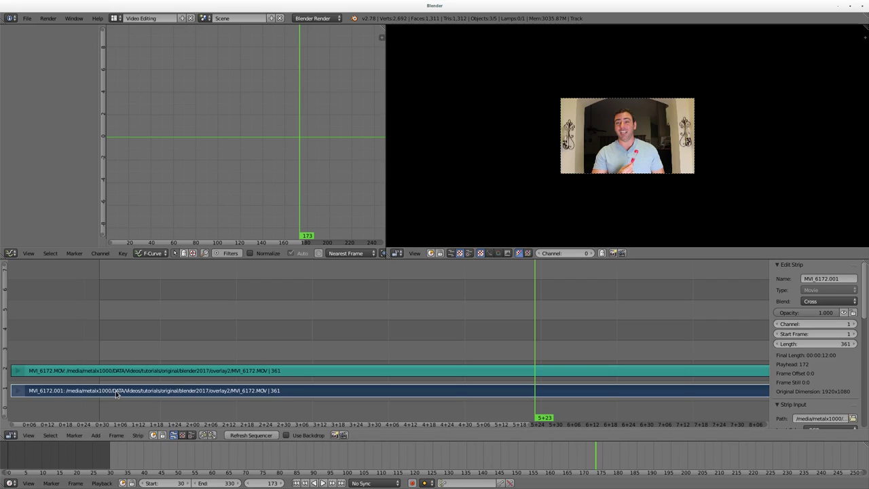
key(x)
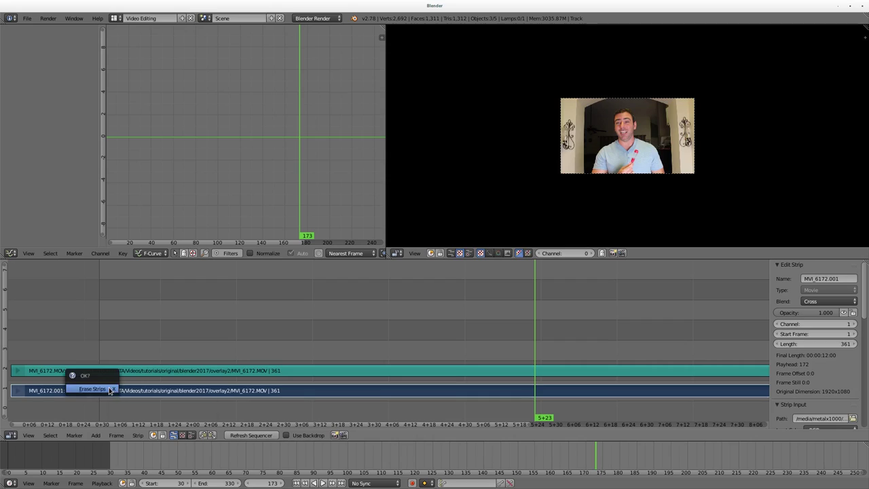
click(108, 390)
click(118, 18)
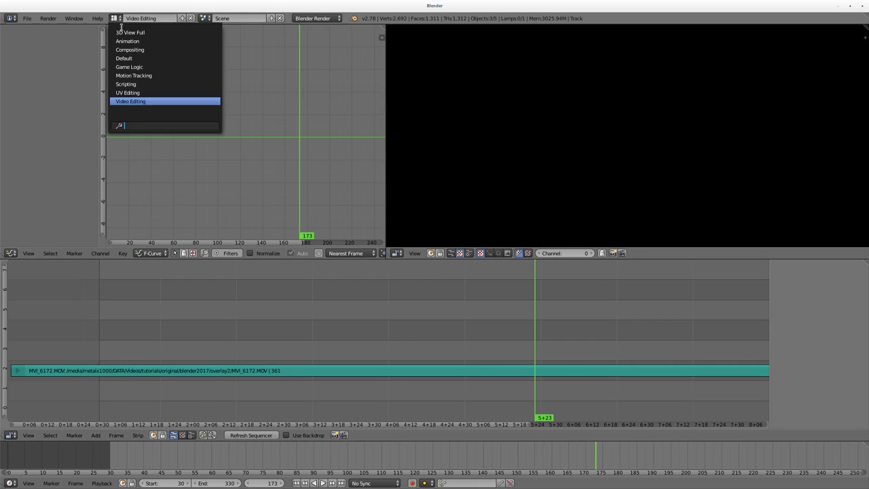
Step: Back in the Default layout, set the output File Format to Xvid
click(128, 59)
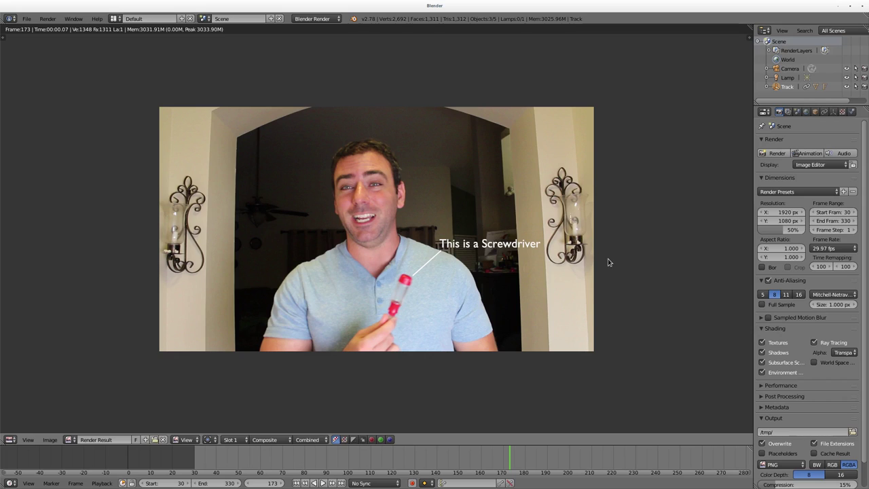
scroll(802, 403, down, 2)
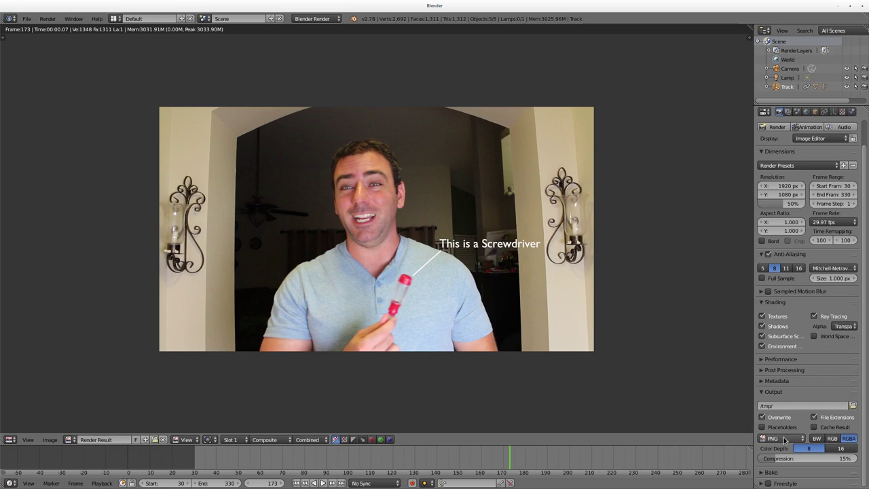
click(784, 439)
click(780, 429)
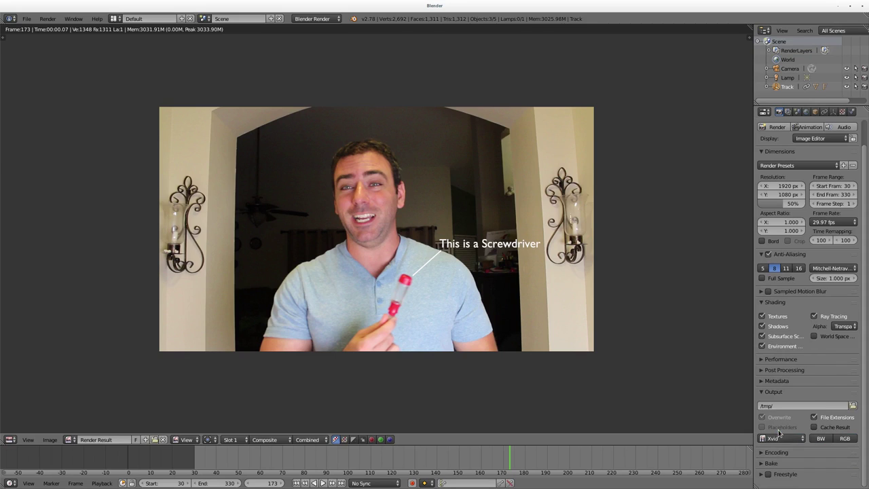
click(786, 438)
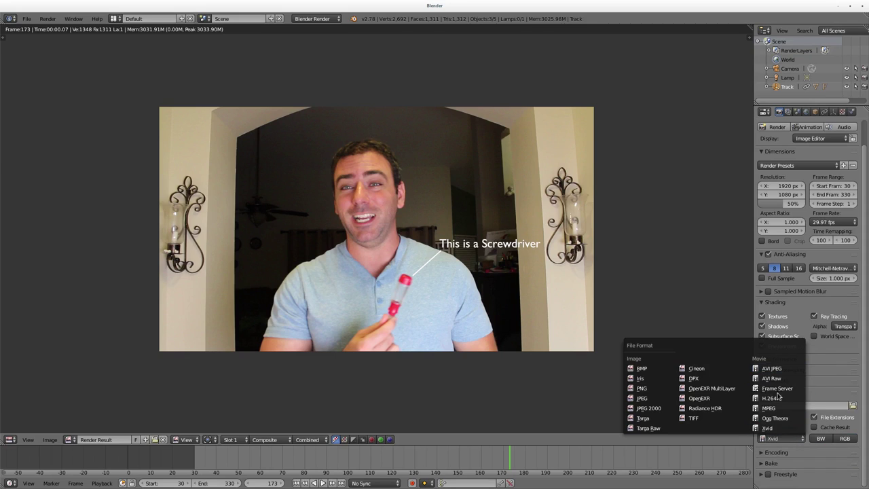
Step: Apply the Xvid encoding preset and set the Audio Codec to MP3
click(783, 452)
scroll(783, 451, down, 4)
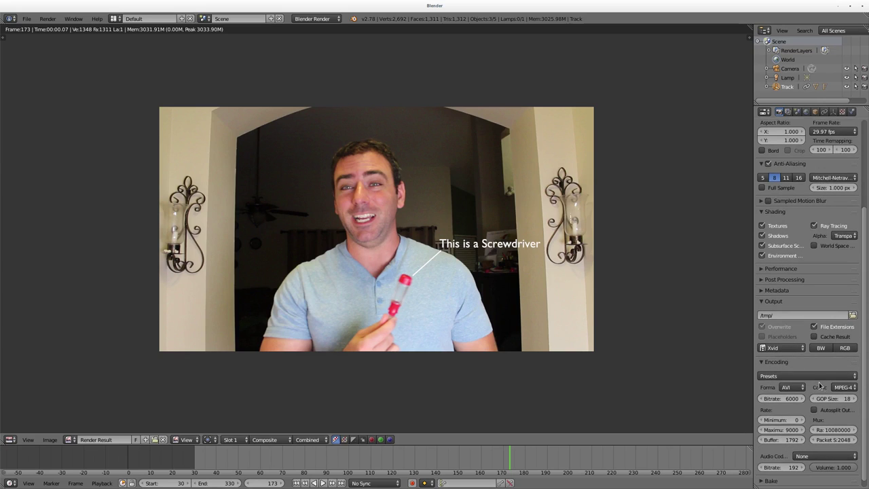
click(799, 376)
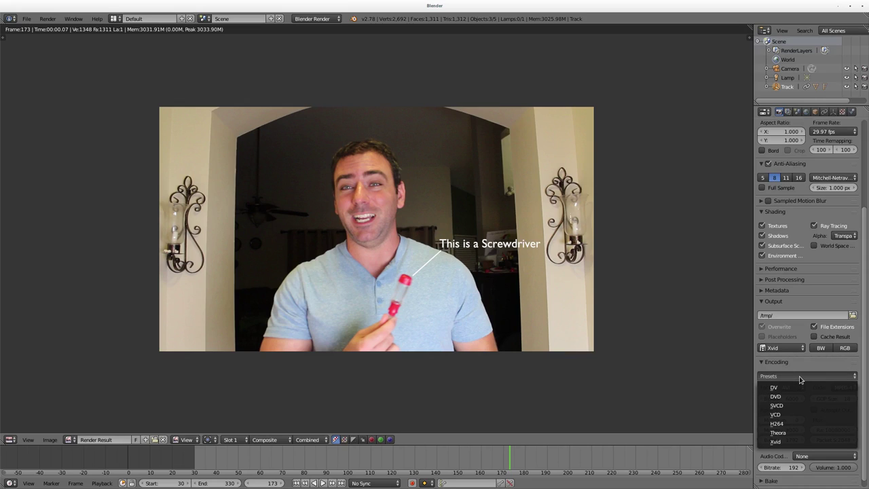
click(782, 442)
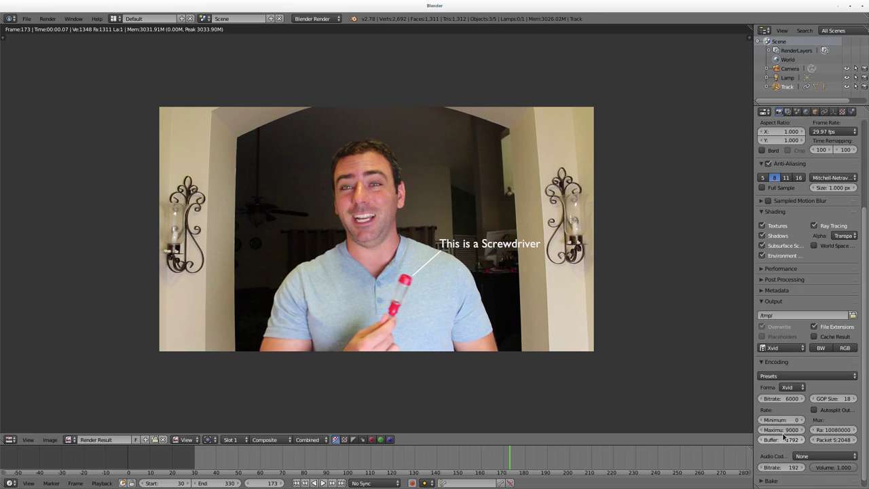
scroll(755, 419, down, 1)
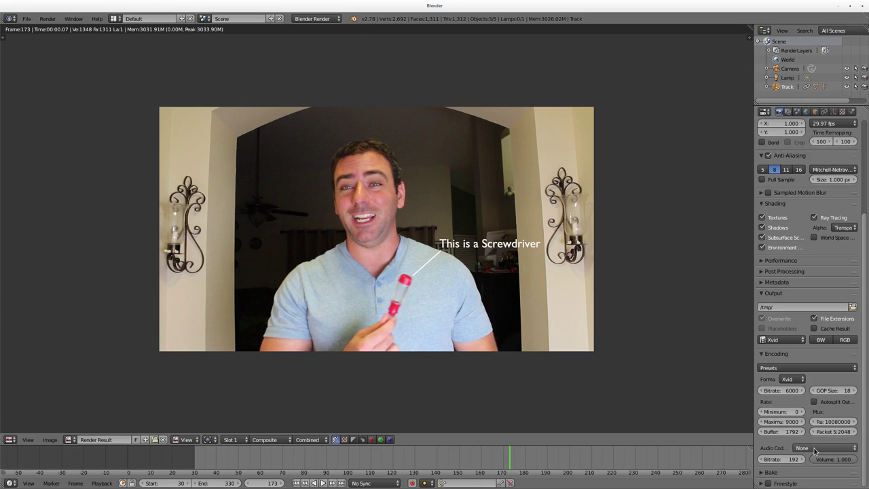
click(815, 450)
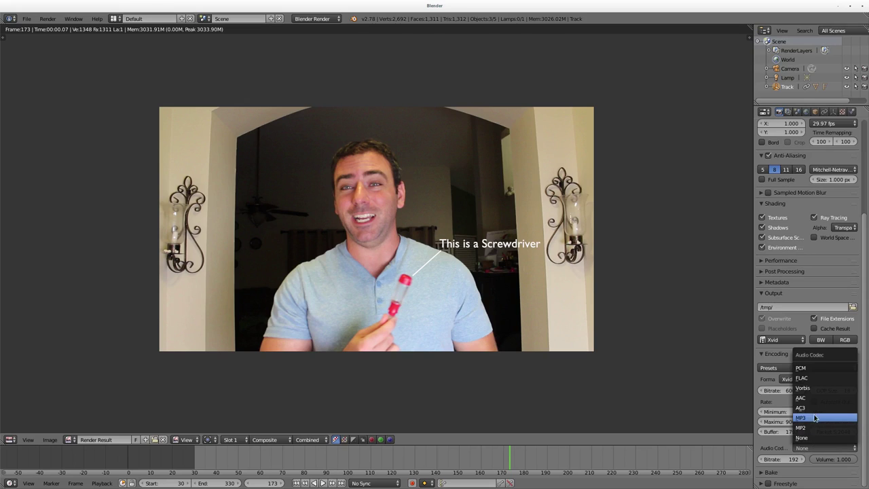
click(812, 417)
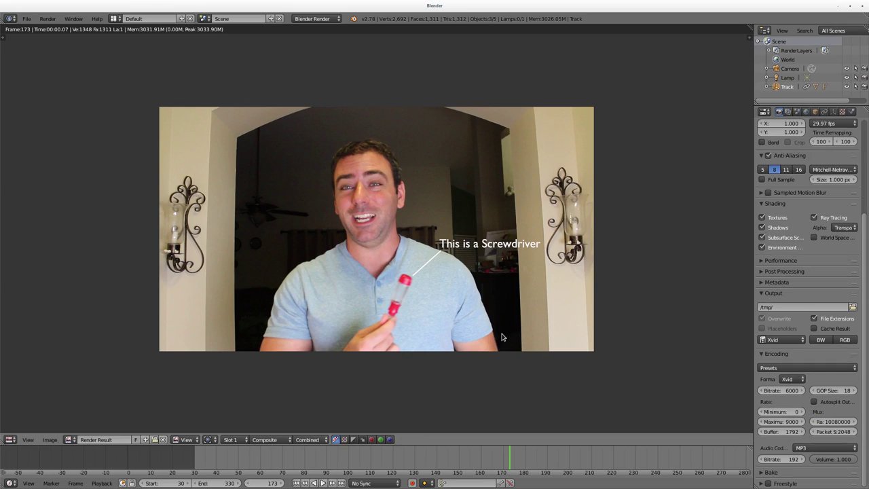
click(803, 306)
Step: Set the output path to /tmp/Basic Motion Tracking with Blender 3D Example.avi
key(End)
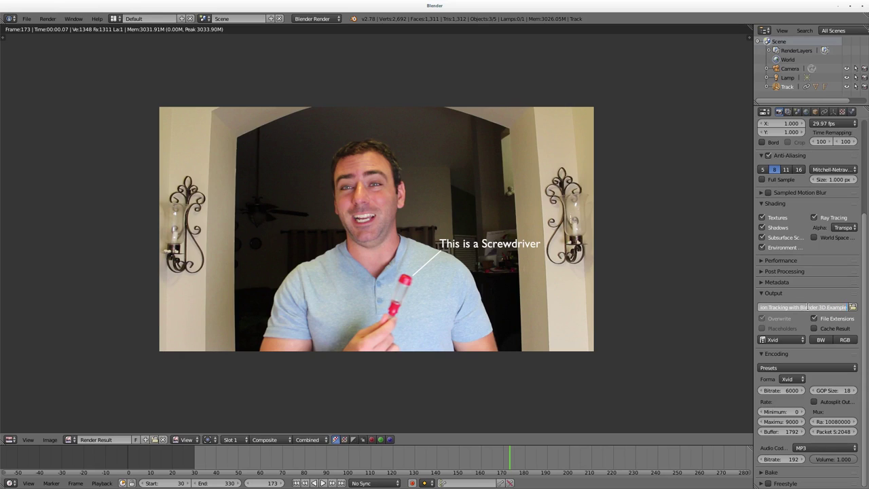
key(Return)
scroll(807, 272, up, 5)
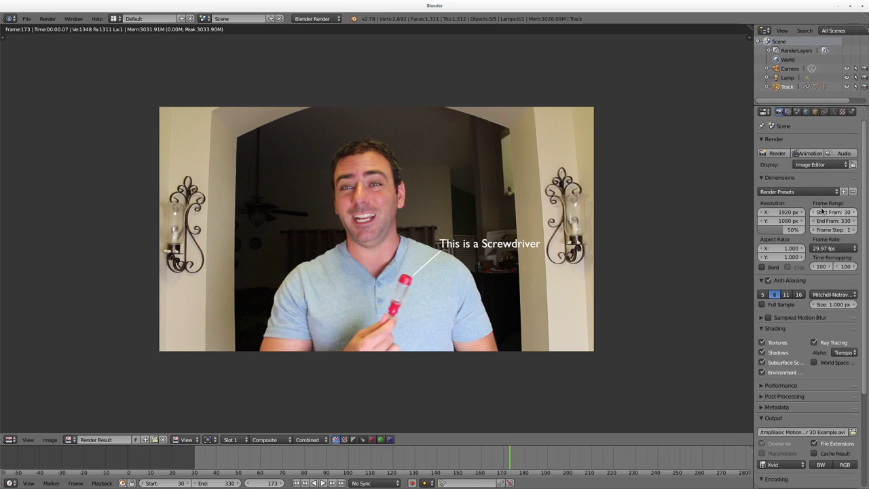
Step: Render frames 30–330 of the animation into the Xvid AVI file
click(815, 155)
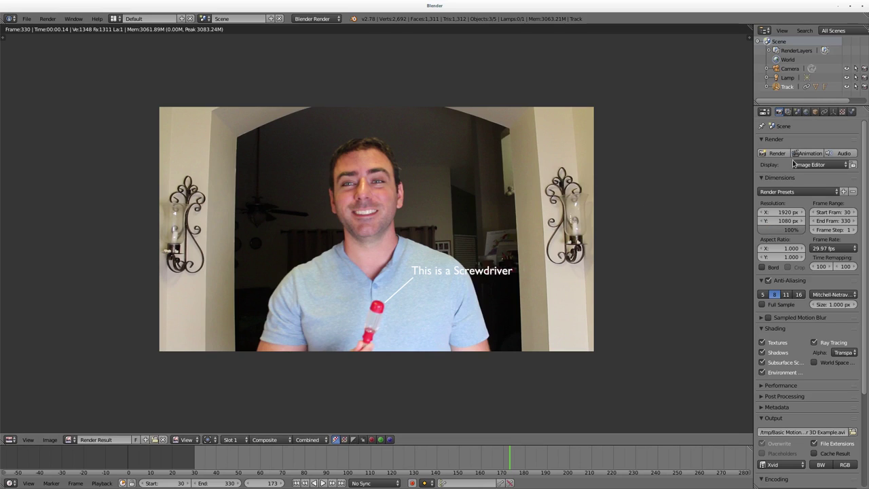
Step: Re-render frames 30–330 into the AVI at full 1920×1080 resolution
click(808, 154)
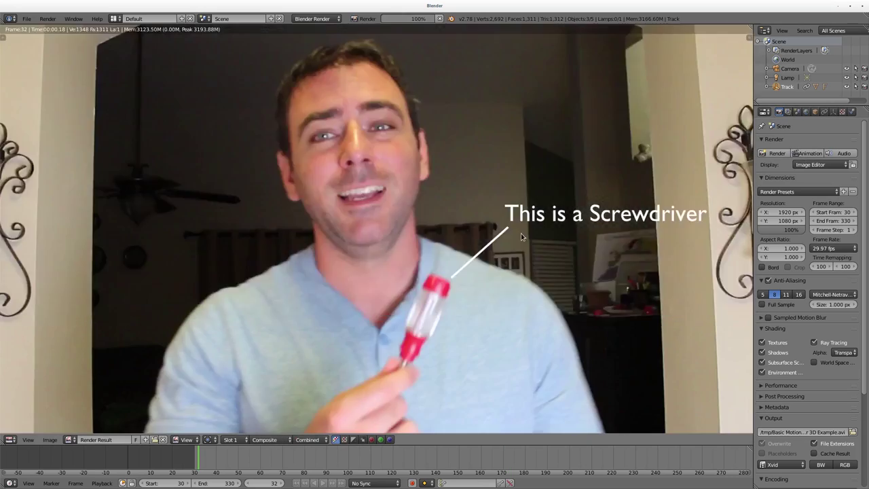
scroll(521, 233, down, 4)
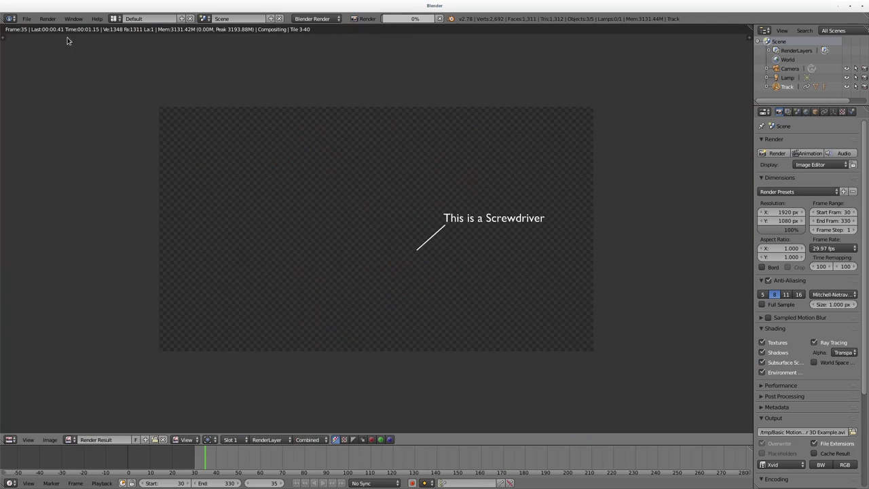